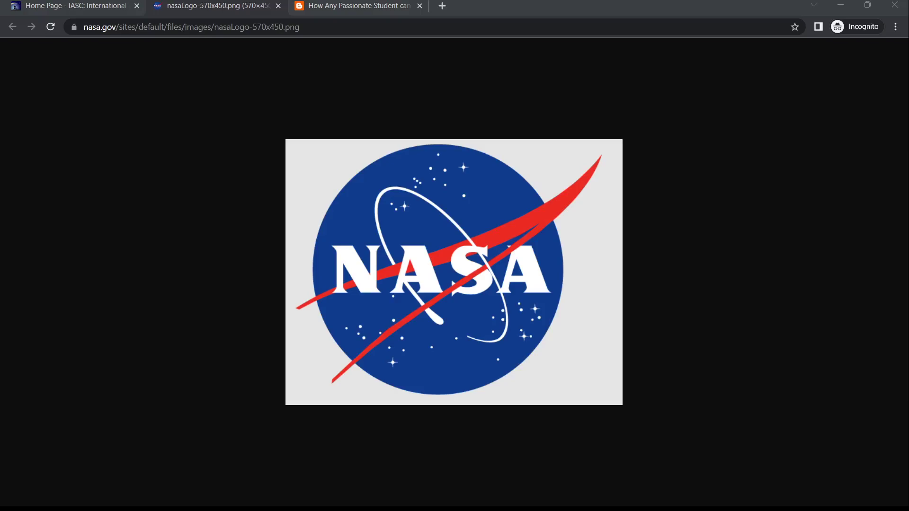
Step: Bring the Chrome window showing the NASA logo image into focus
click(819, 398)
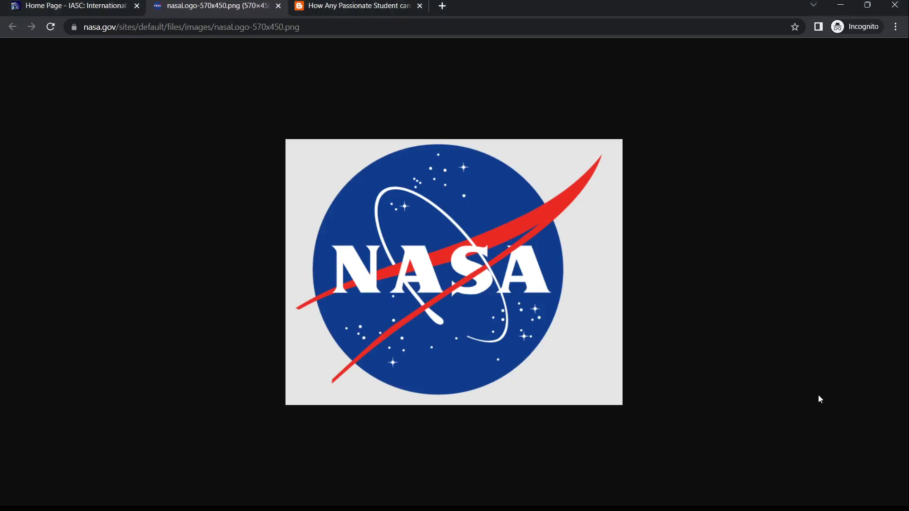
Step: In the Codeynamics post, scroll to step 1 and select the iasc.cosmosearch.org link
click(377, 5)
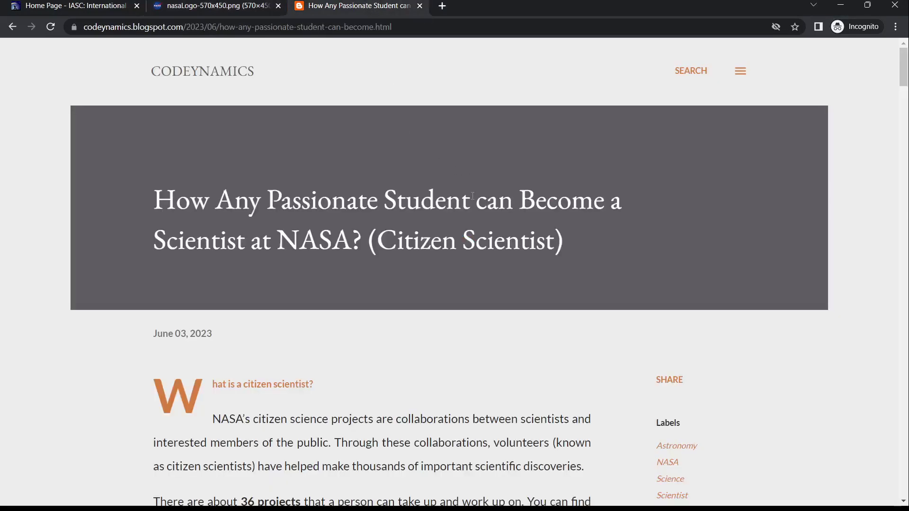
scroll(472, 195, down, 5)
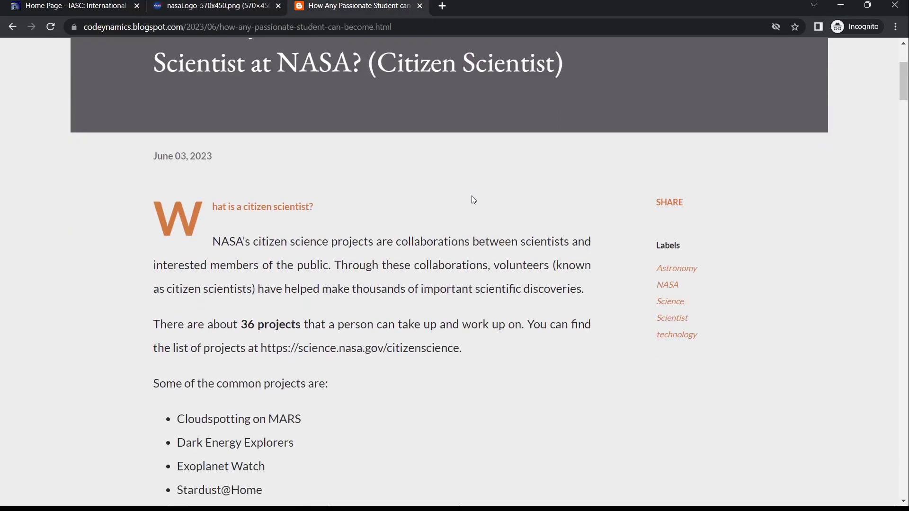
scroll(473, 196, down, 4)
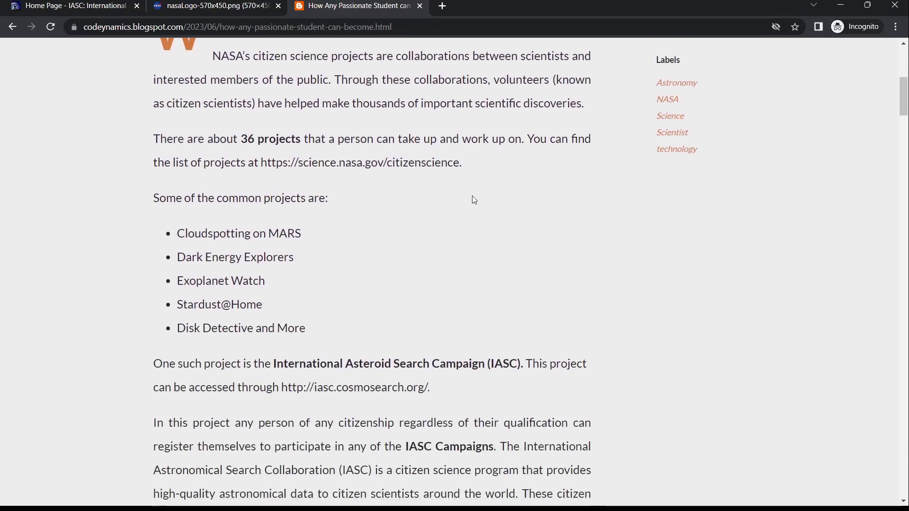
scroll(475, 199, down, 5)
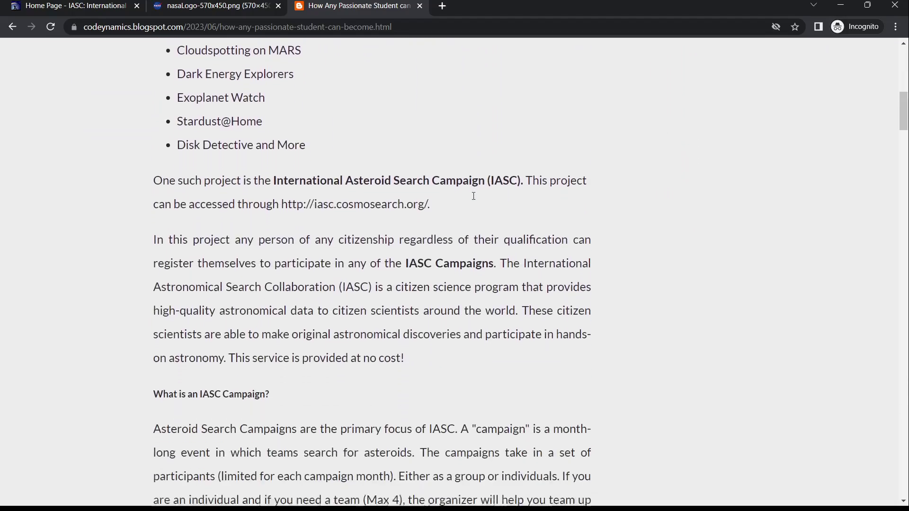
scroll(474, 196, down, 7)
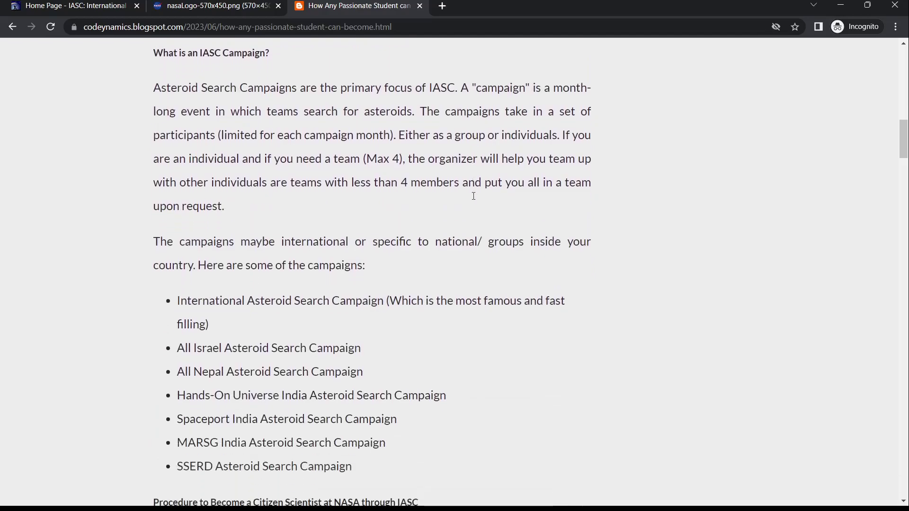
scroll(474, 196, down, 7)
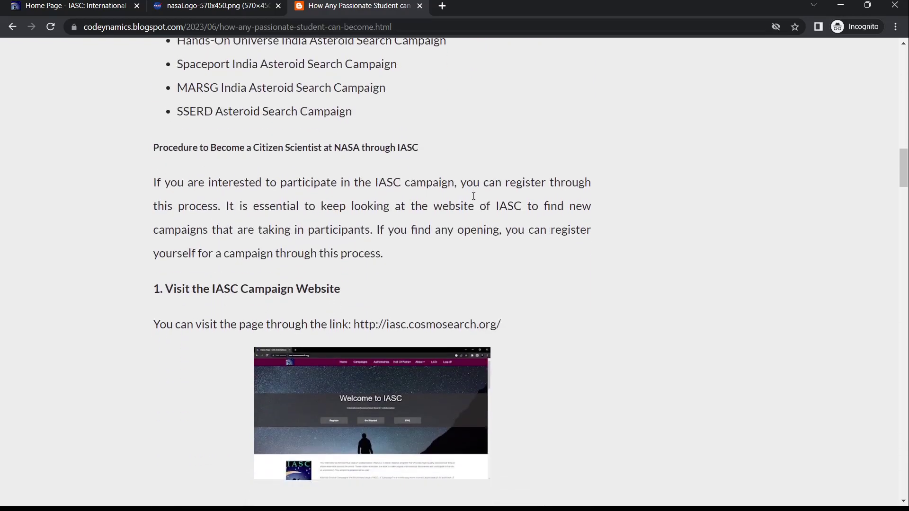
scroll(473, 196, down, 2)
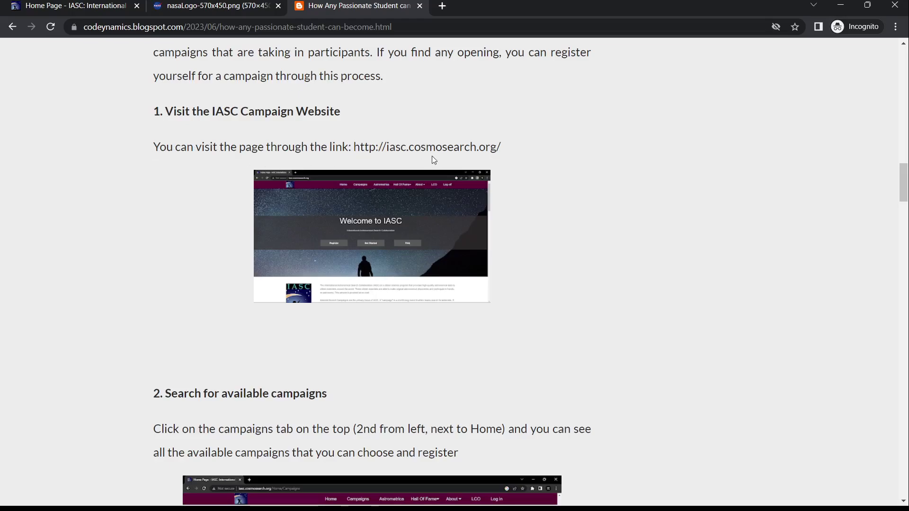
drag(354, 148, 494, 150)
Step: Copy the iasc.cosmosearch.org link and load it in the IASC tab
key(ctrl+c)
click(71, 6)
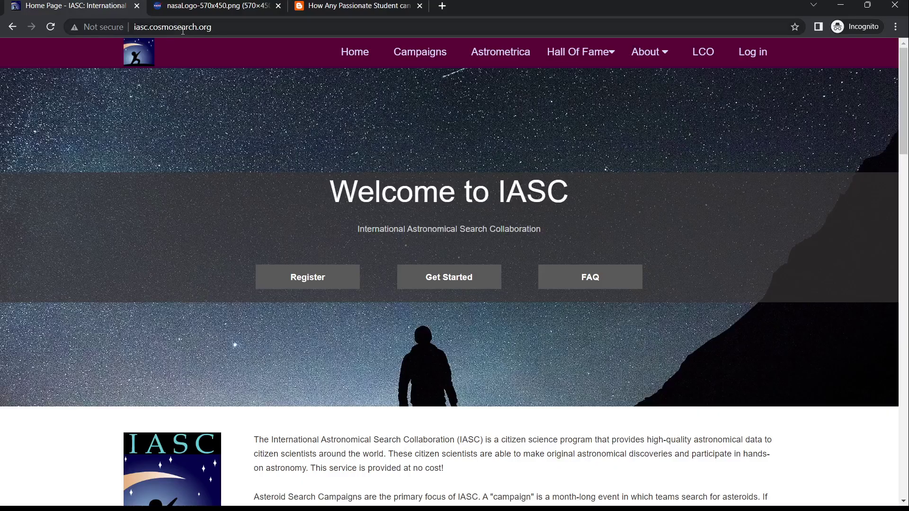
click(222, 27)
key(ctrl+v)
key(Return)
Step: Highlight and then deselect the International Astronomical Search Collaboration name on the home page
drag(271, 440, 487, 443)
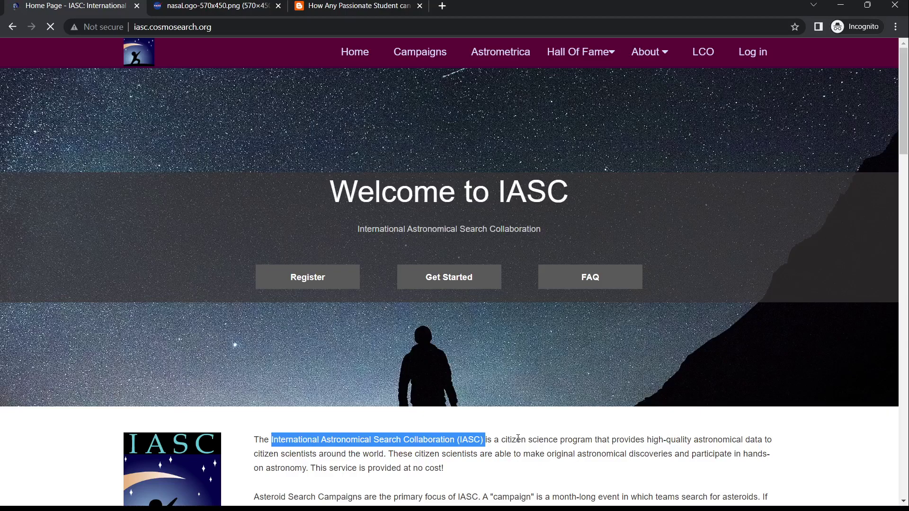
click(518, 439)
scroll(519, 439, down, 1)
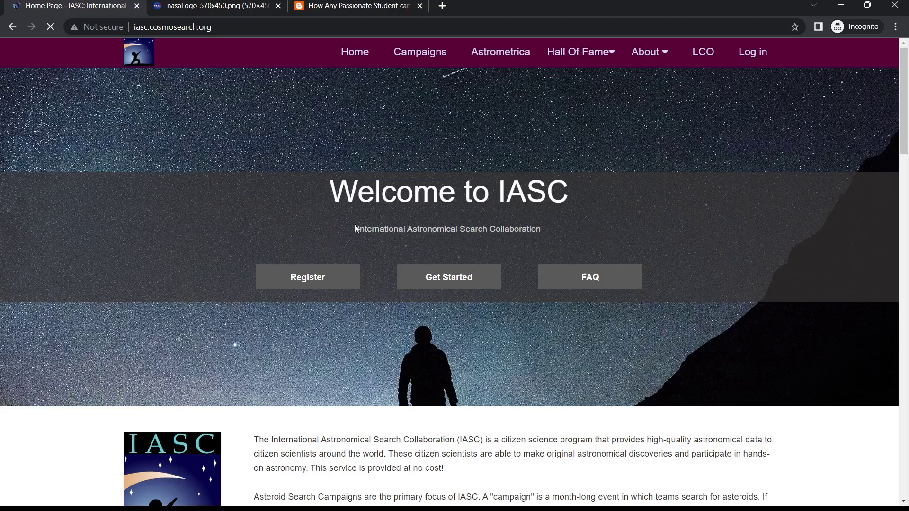
Step: Open IASC's Campaigns page, try the Campaign Name link, and return after the error page
click(346, 7)
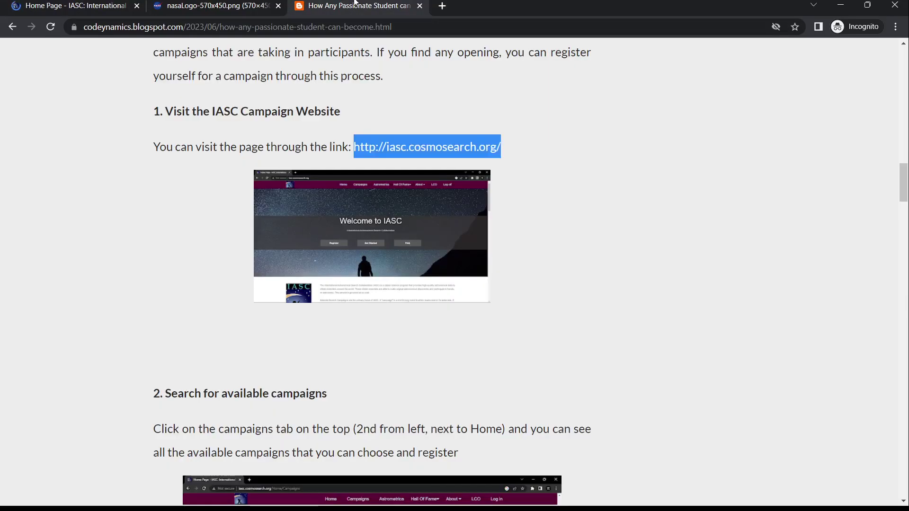
scroll(228, 286, down, 4)
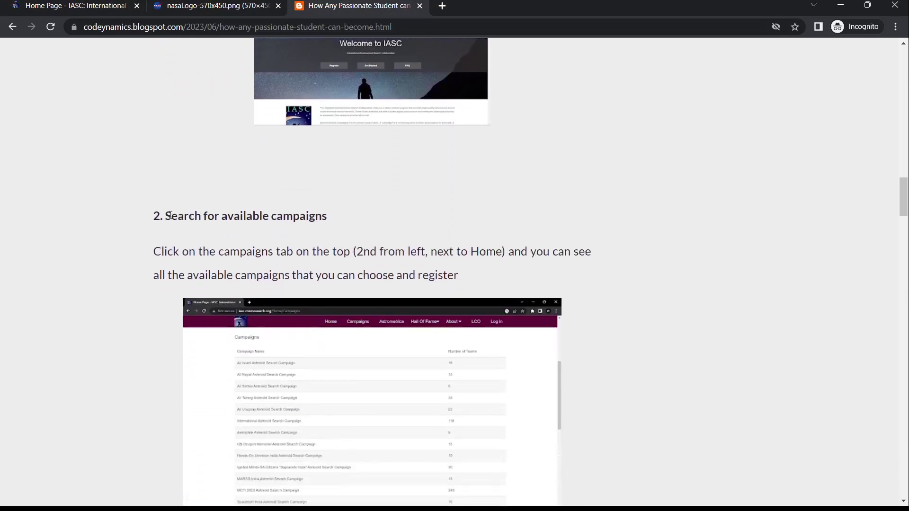
click(69, 5)
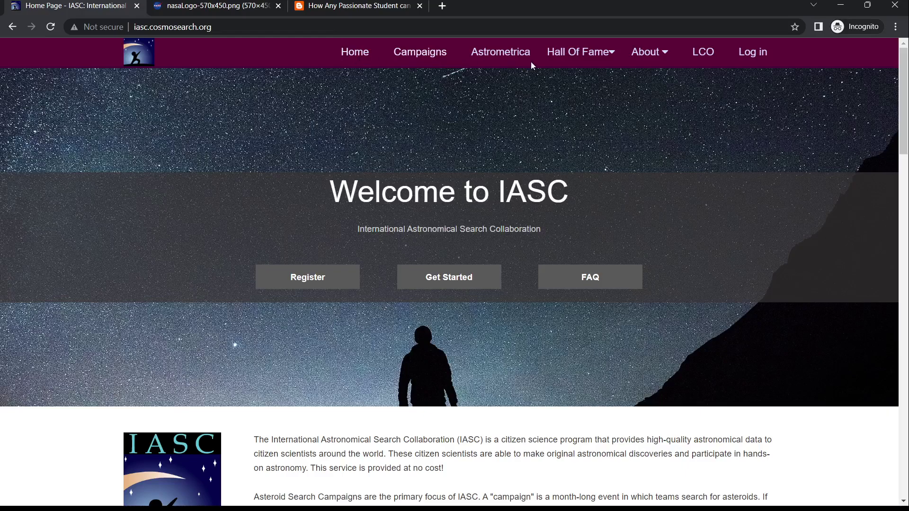
click(413, 53)
scroll(323, 231, down, 4)
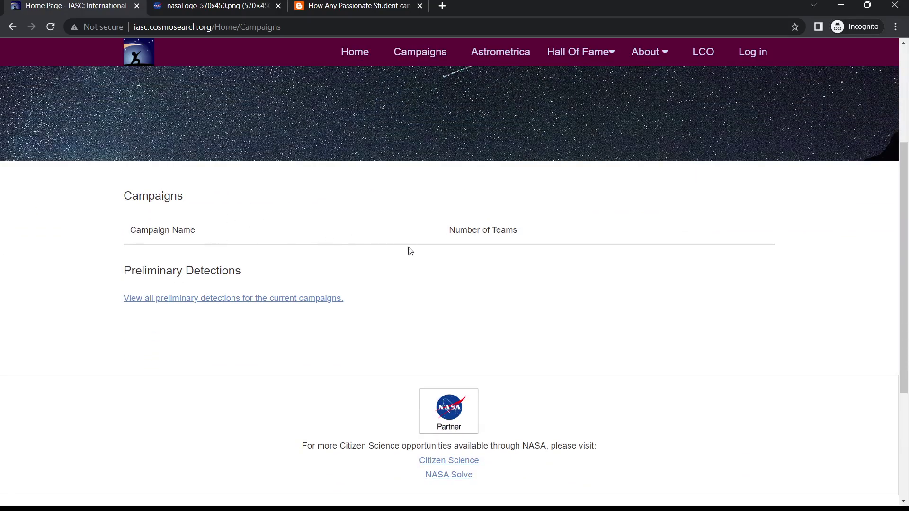
click(201, 231)
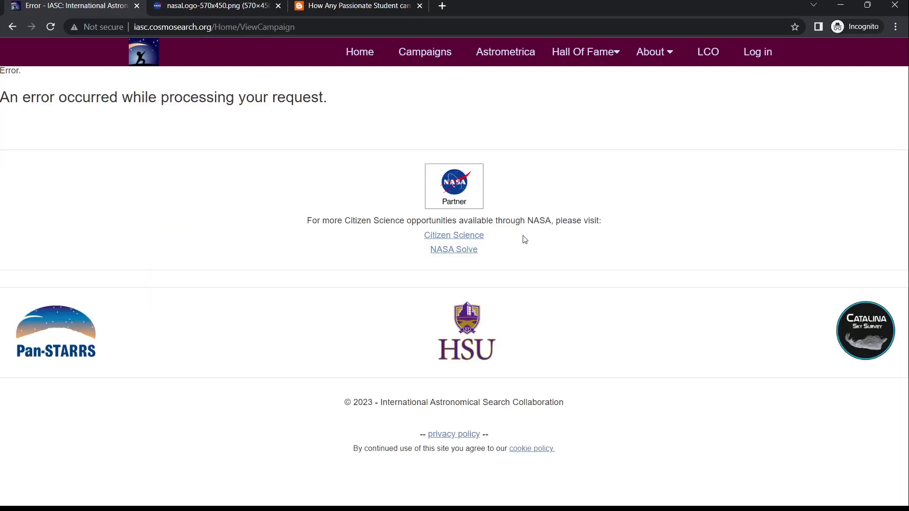
click(12, 27)
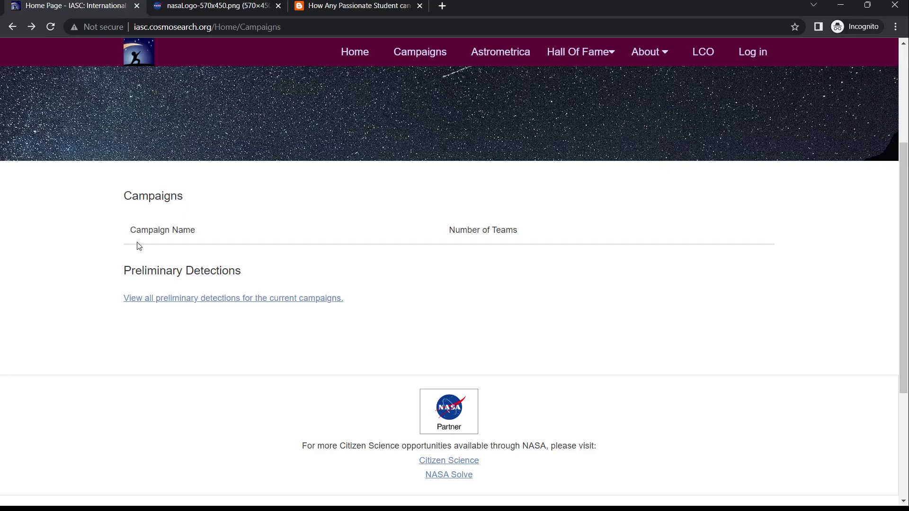
Step: Enlarge the campaigns screenshot in the blog post, then step back and forward in history
click(310, 6)
scroll(311, 292, down, 1)
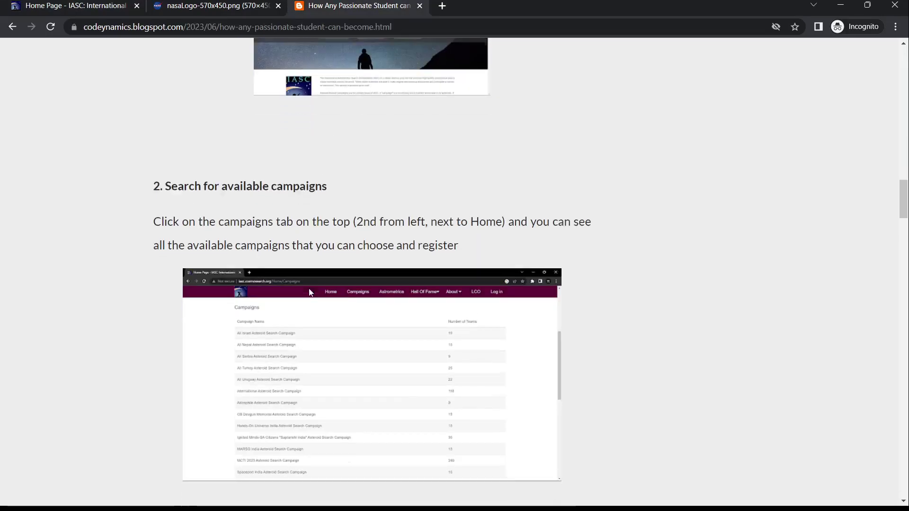
scroll(310, 293, down, 2)
click(310, 293)
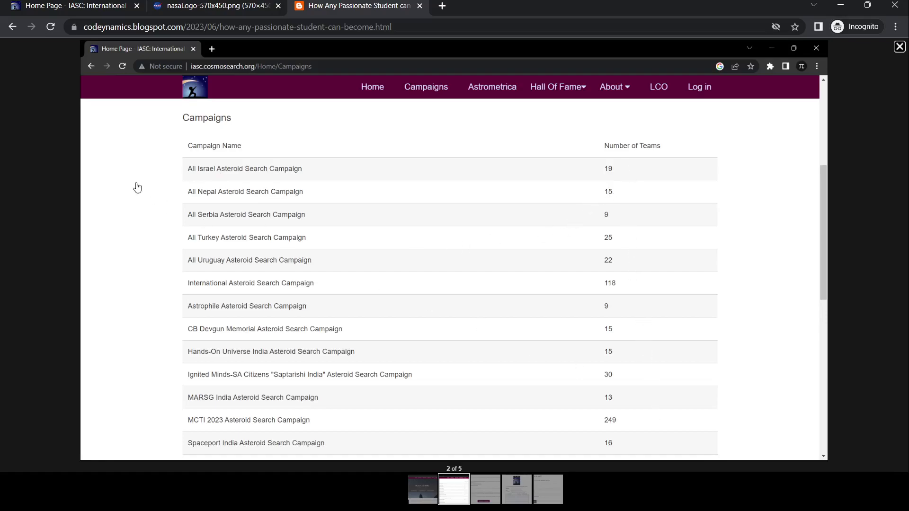
click(13, 27)
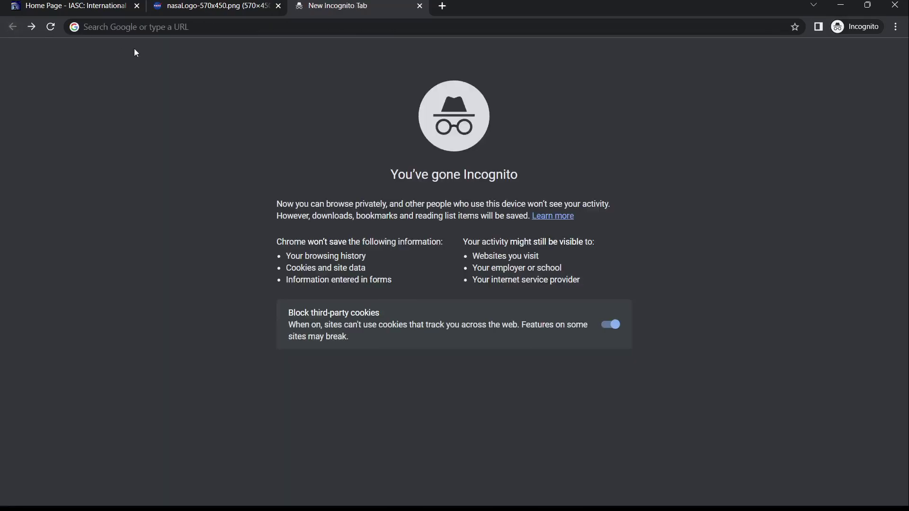
click(32, 27)
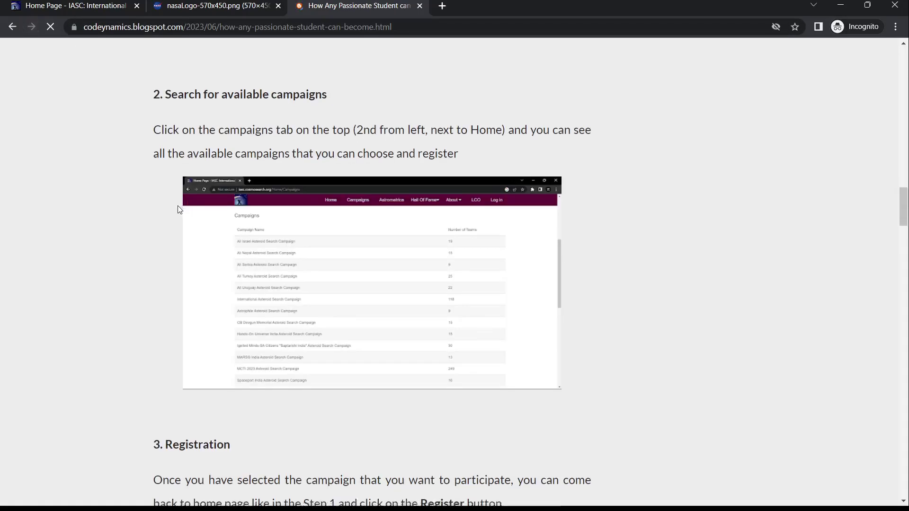
Step: Compare with the IASC Campaigns tab, then reopen the enlarged campaigns screenshot in the post
scroll(177, 205, down, 4)
scroll(177, 206, down, 1)
click(95, 5)
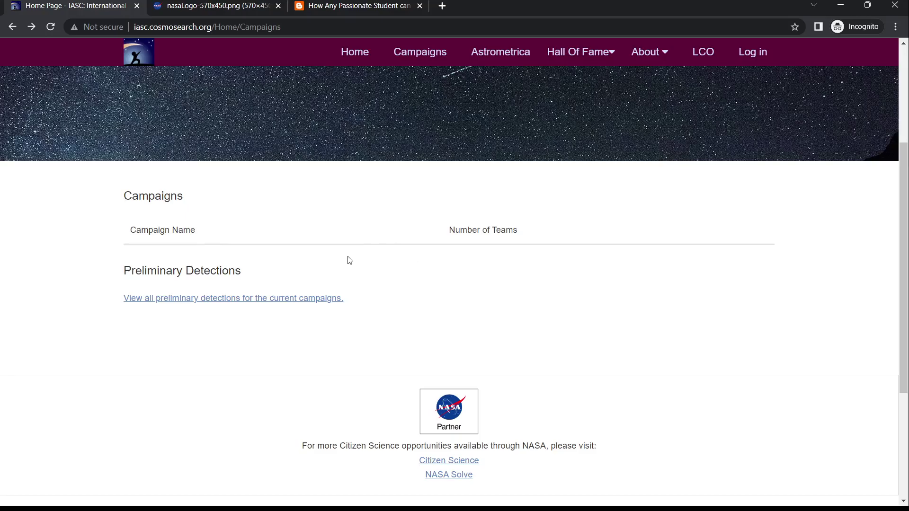
click(368, 6)
scroll(381, 273, up, 3)
click(381, 273)
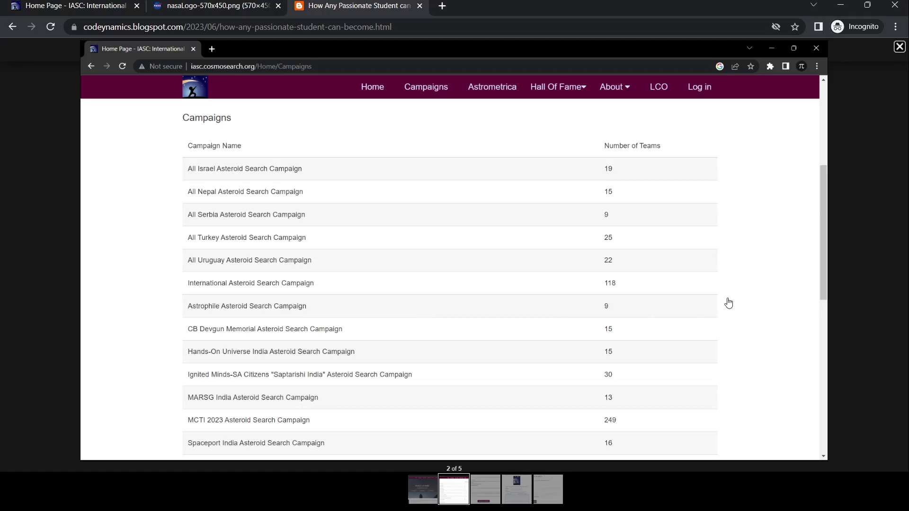
Step: Close the screenshot viewer and open IASC's Registration page at 'Register for a Campaign'
click(25, 229)
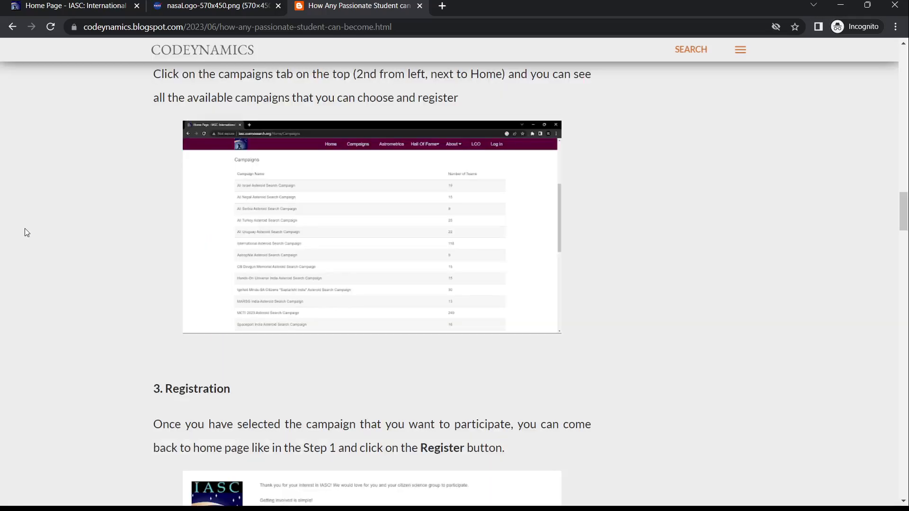
scroll(228, 258, down, 3)
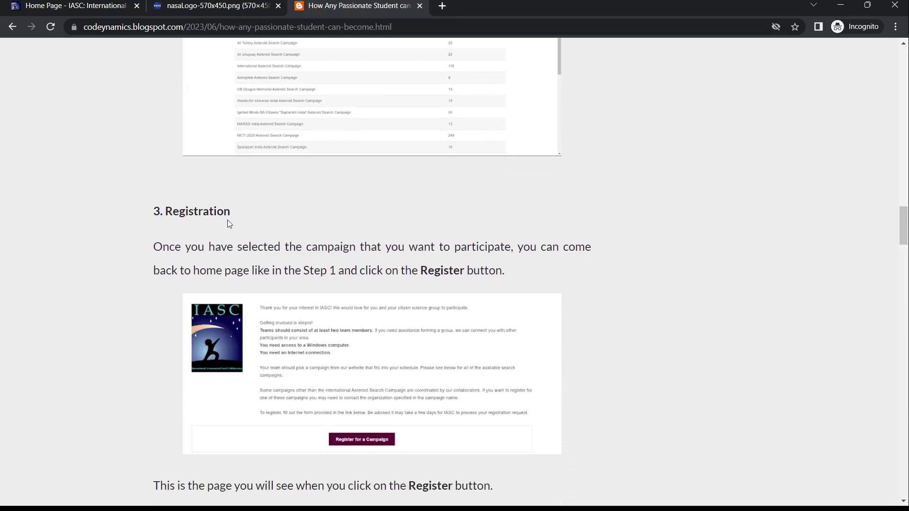
click(93, 3)
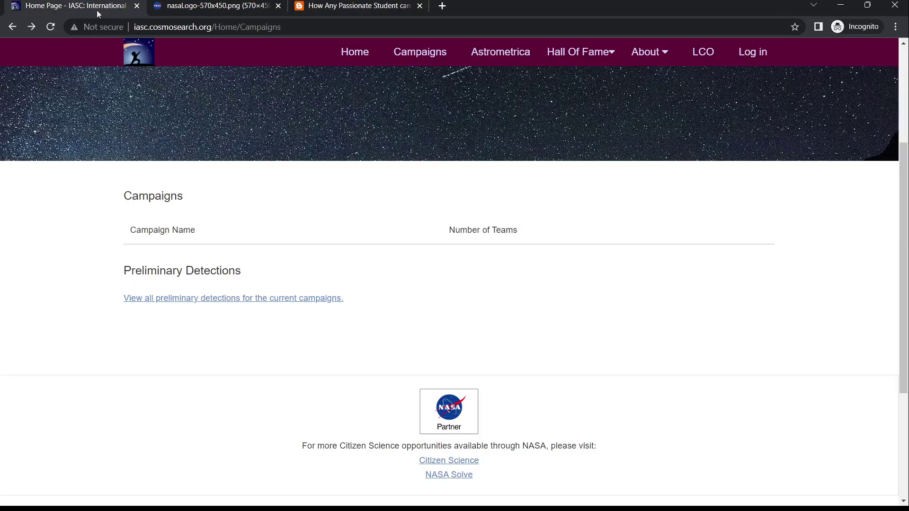
scroll(392, 258, up, 3)
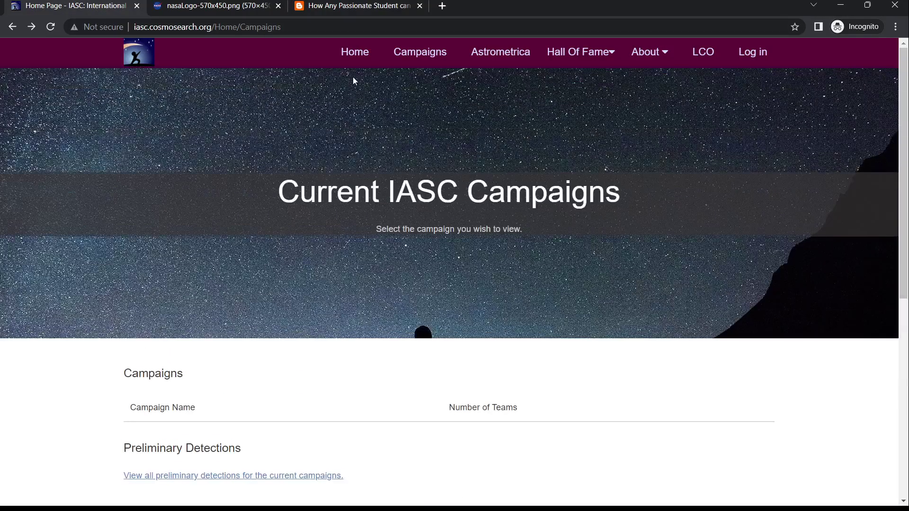
click(351, 59)
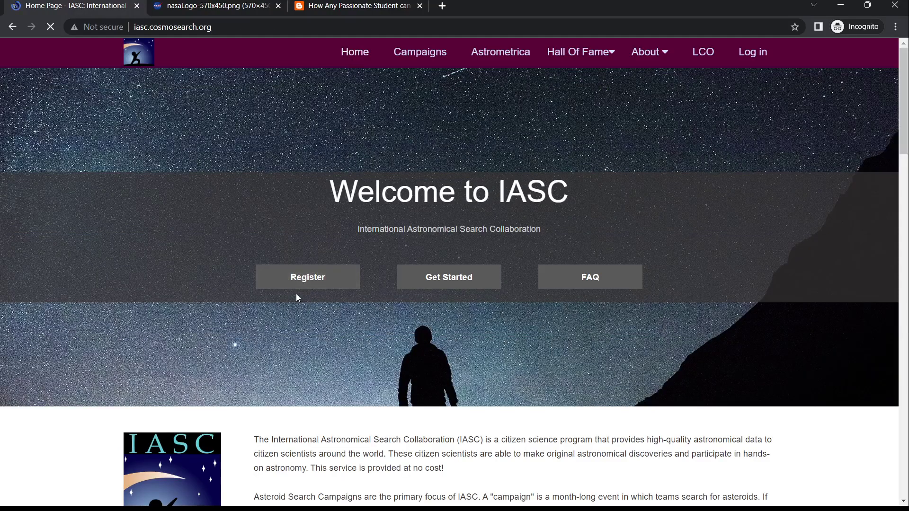
click(315, 280)
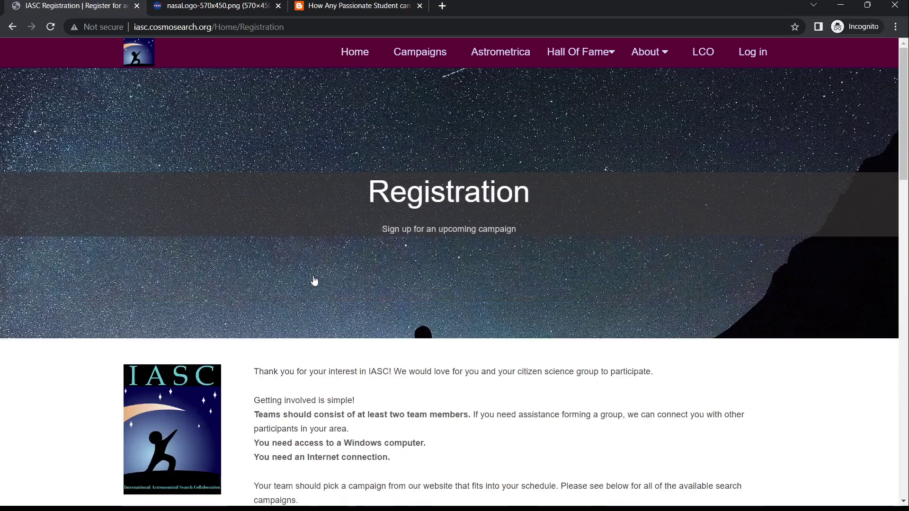
scroll(315, 280, down, 4)
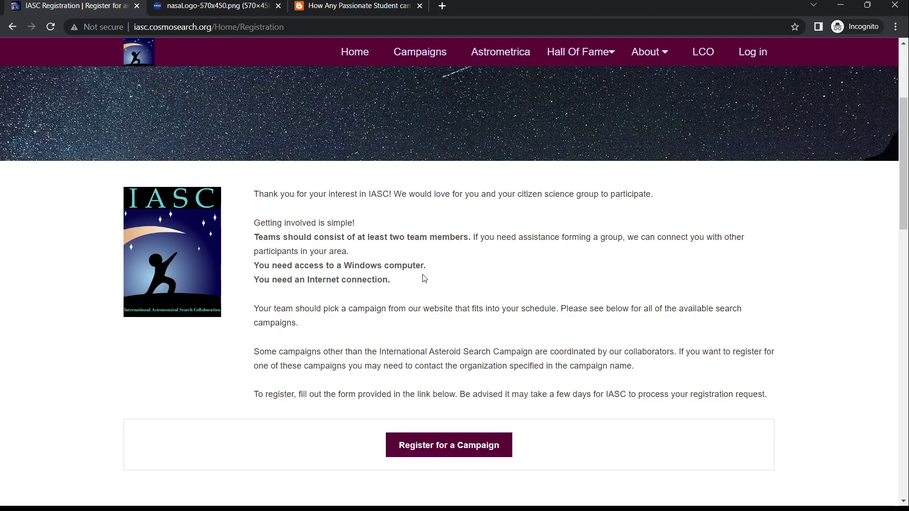
scroll(413, 320, down, 3)
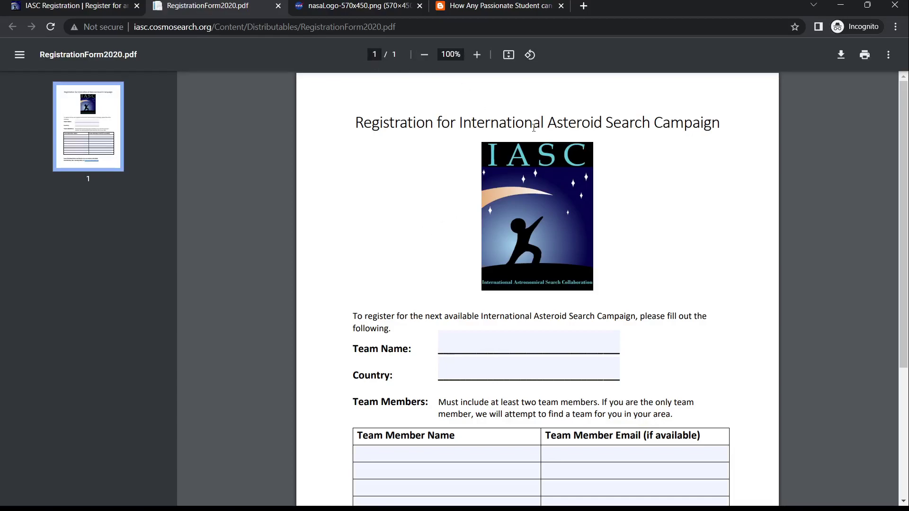
Step: Scroll the registration PDF, try the Team Name field, and highlight its label
scroll(509, 228, down, 3)
click(508, 227)
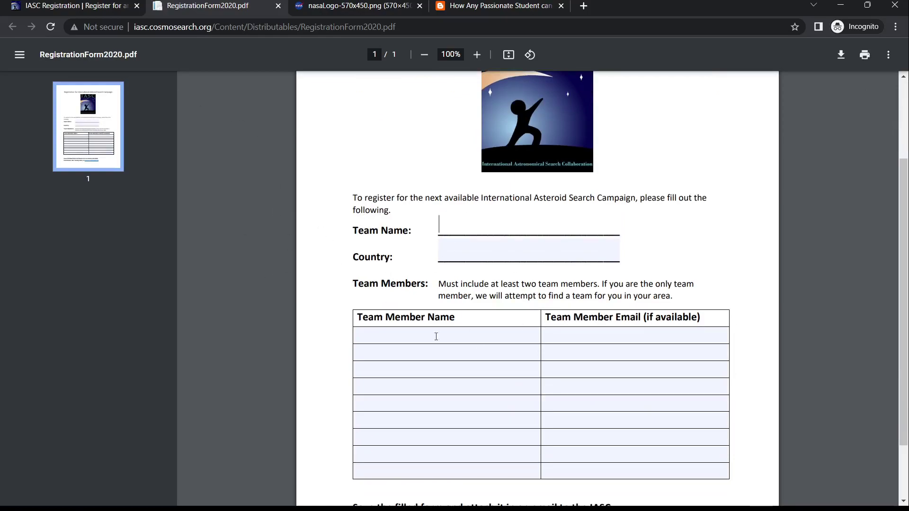
scroll(436, 331, down, 2)
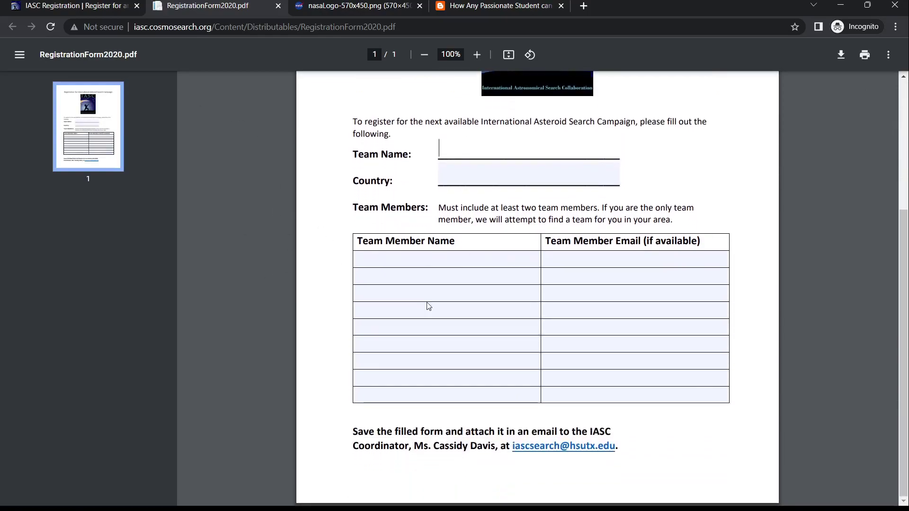
scroll(426, 306, up, 1)
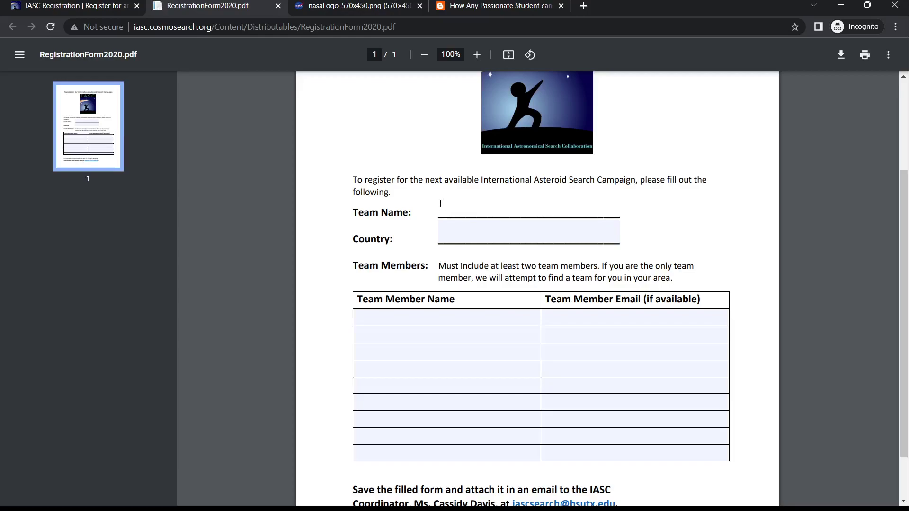
drag(353, 213, 416, 214)
click(415, 214)
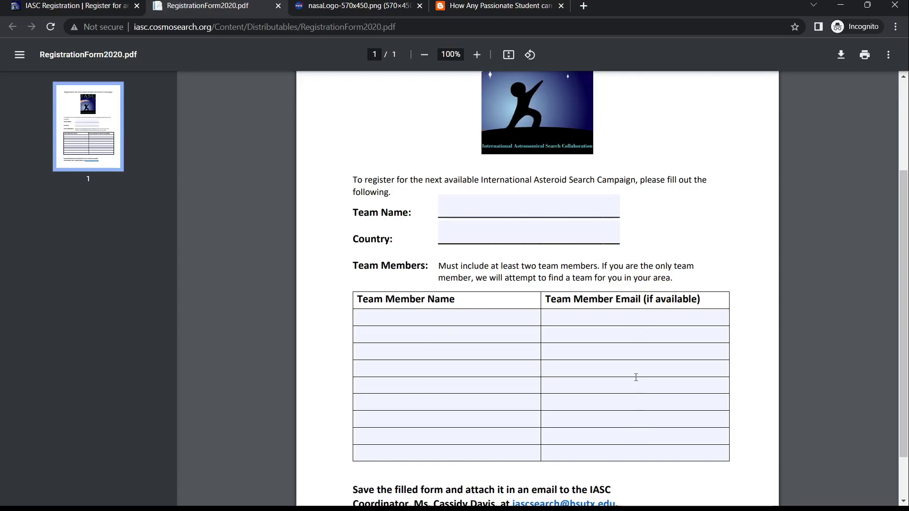
Step: Try the first team member field, then select the coordinator's e-mail address at the bottom
click(416, 322)
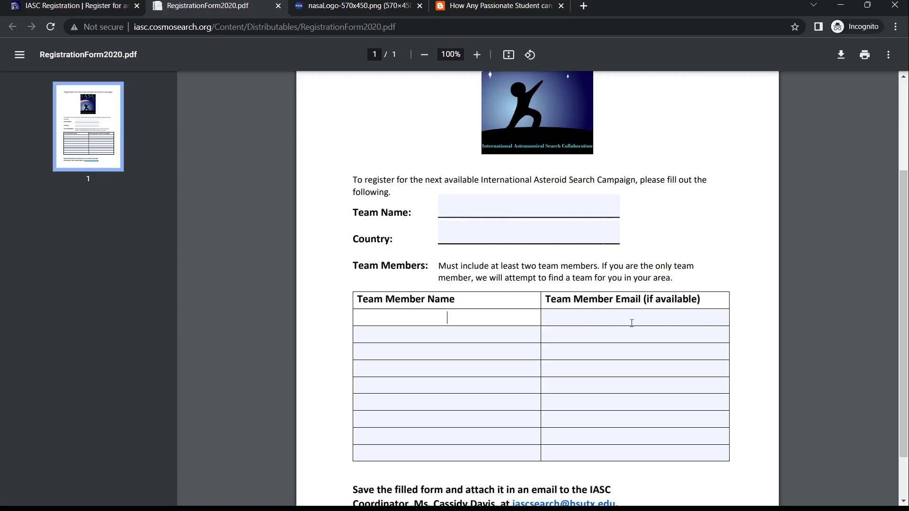
scroll(559, 285, down, 3)
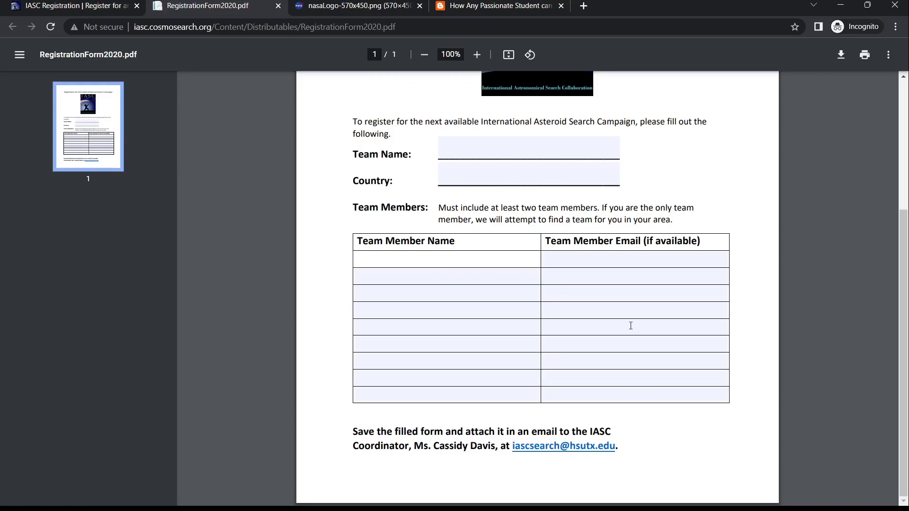
scroll(629, 325, up, 1)
scroll(539, 268, down, 1)
drag(615, 448, 513, 447)
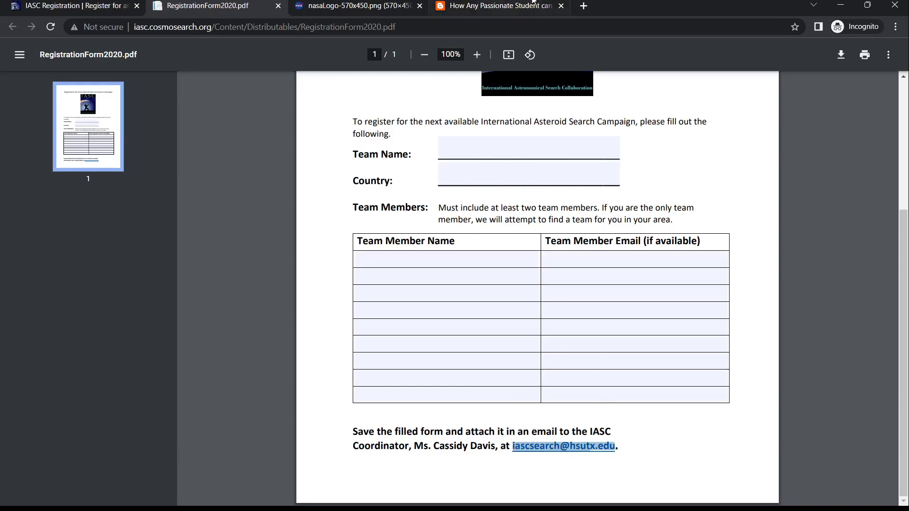
Step: Load 'mail' in a new tab, then open Gmail from the signed-in window's New Tab page
click(583, 6)
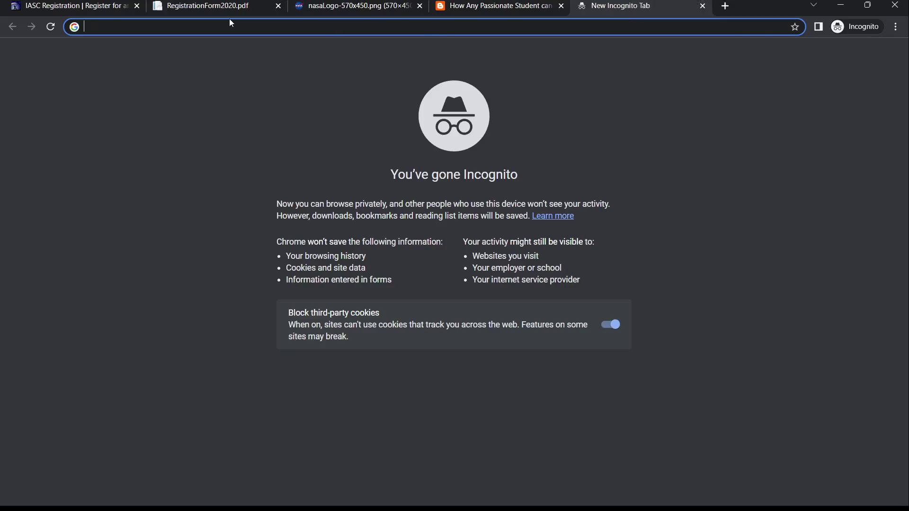
text(mail/about/#inbox)
key(Return)
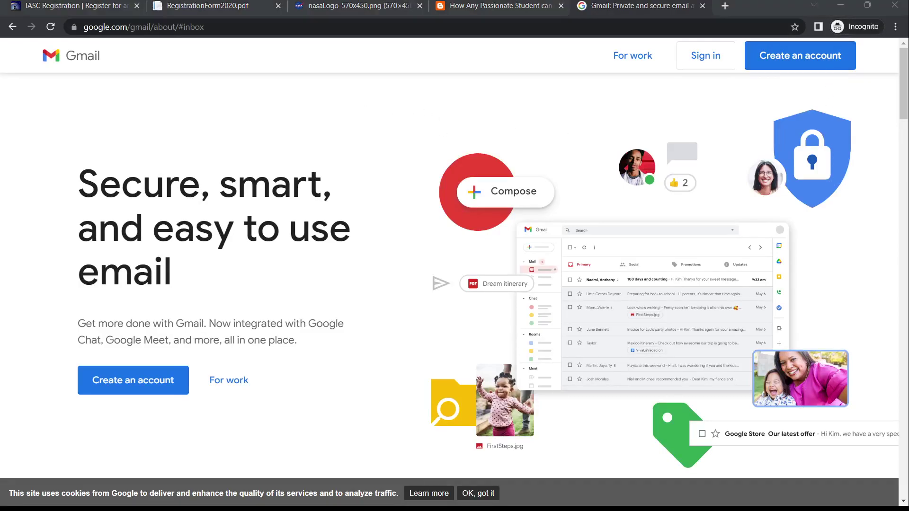
key(alt+Tab)
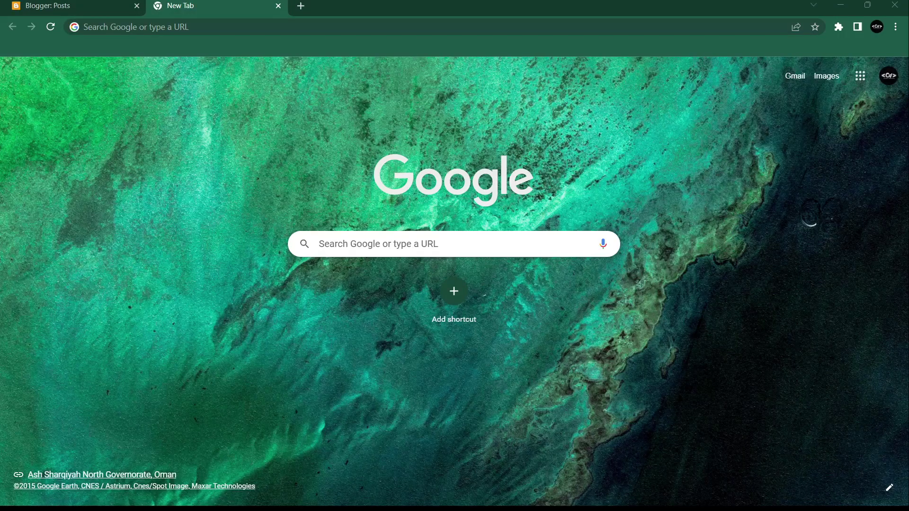
click(834, 276)
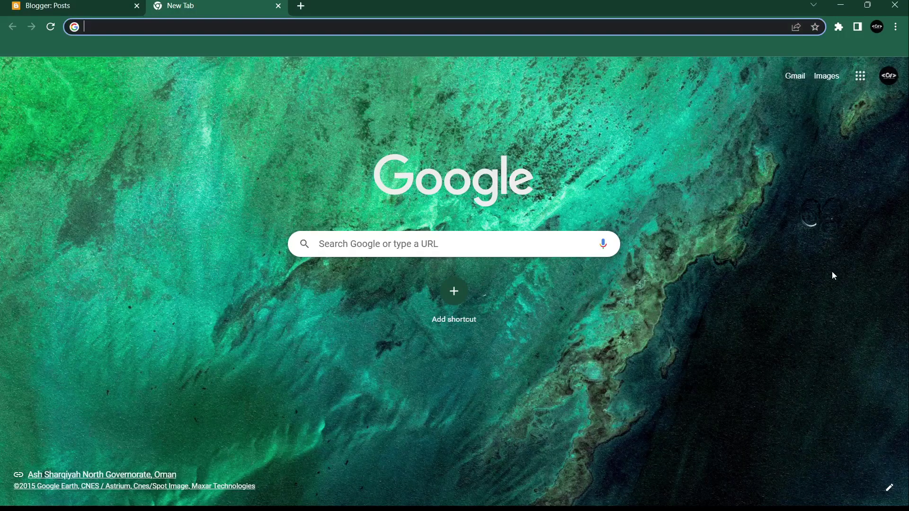
click(796, 75)
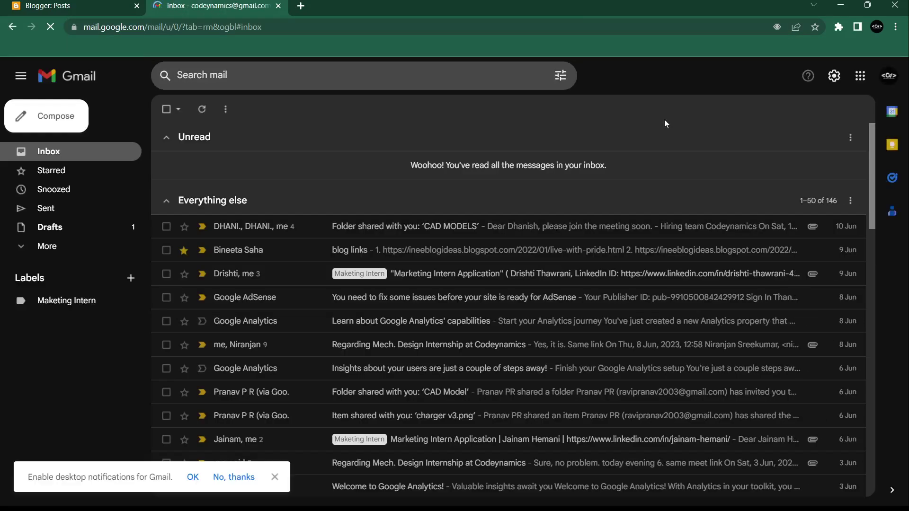
Step: Start a full-screen message to the pasted coordinator address, subject 'Registration to IASC Campaign'
click(25, 121)
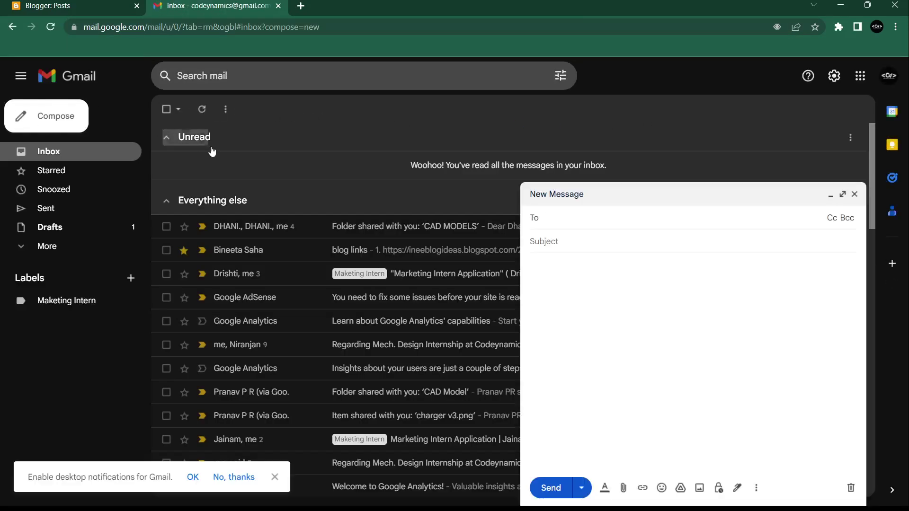
click(846, 194)
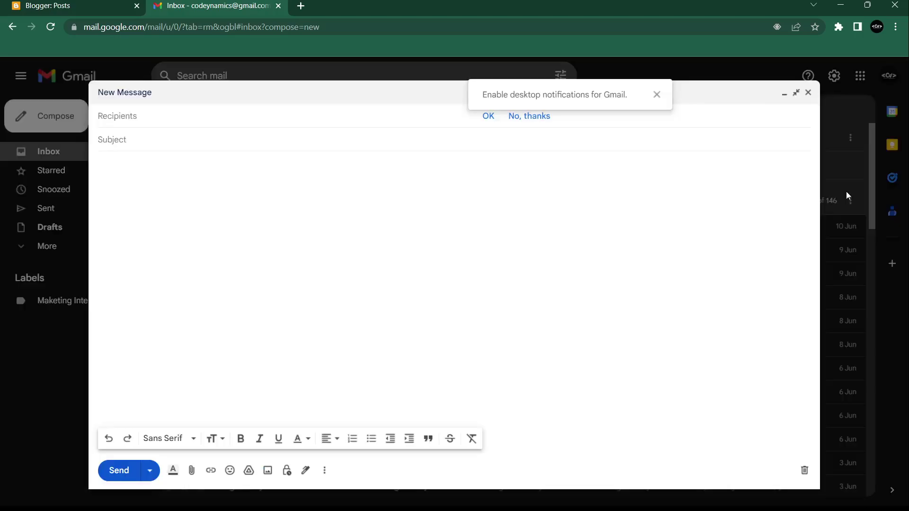
click(656, 95)
key(ctrl+v)
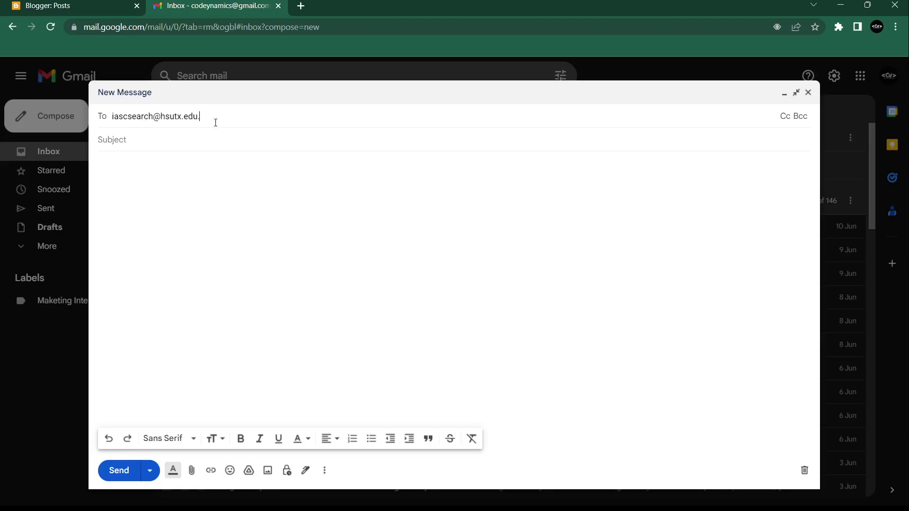
key(BackSpace)
click(264, 153)
click(162, 150)
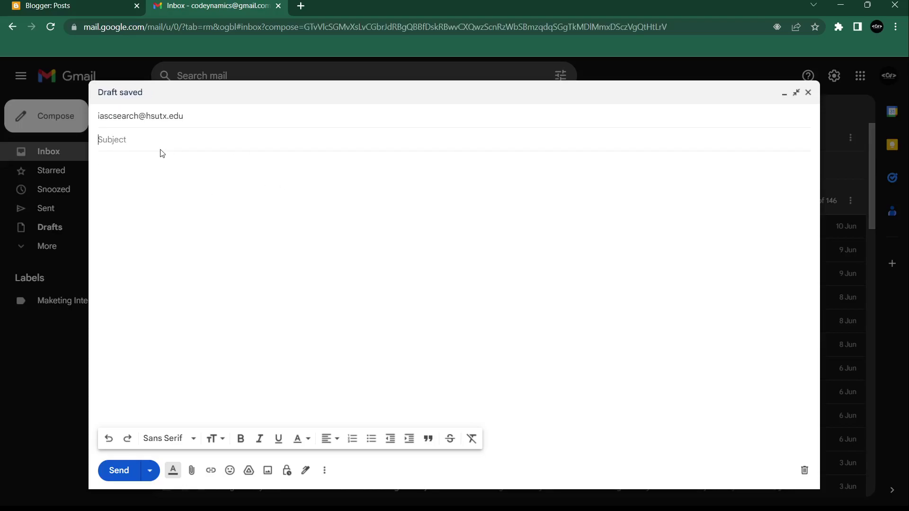
text(Registration to IASC Campaign)
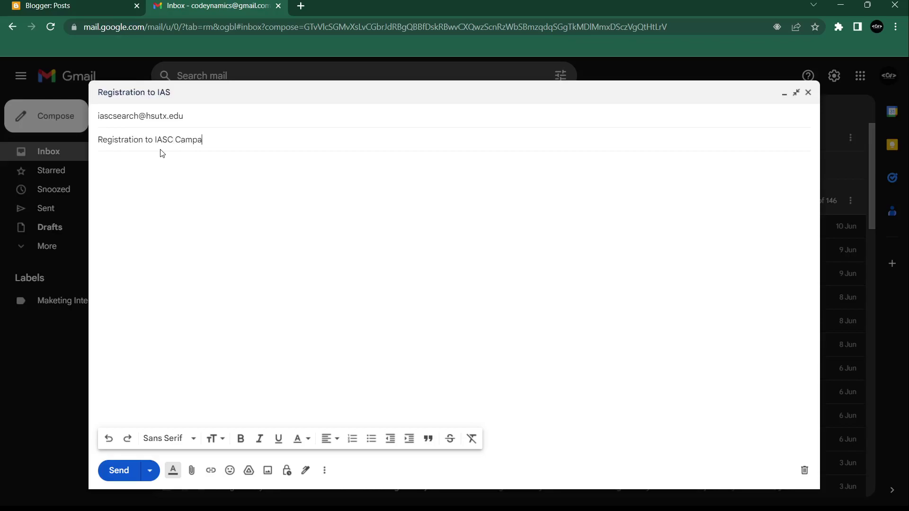
Step: Write a body greeting the coordinator by name, requesting team registration and noting the attached form
click(156, 176)
text(Hello)
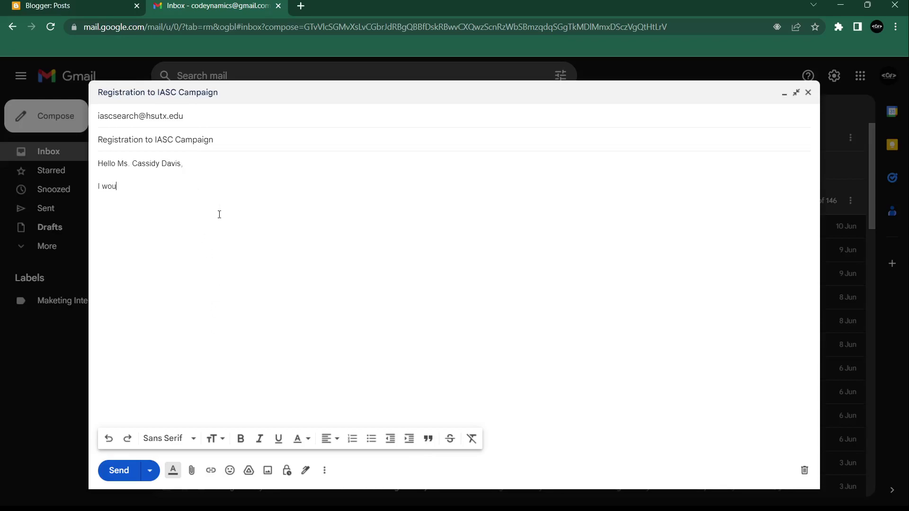
text(ld like to register my team for a campaig)
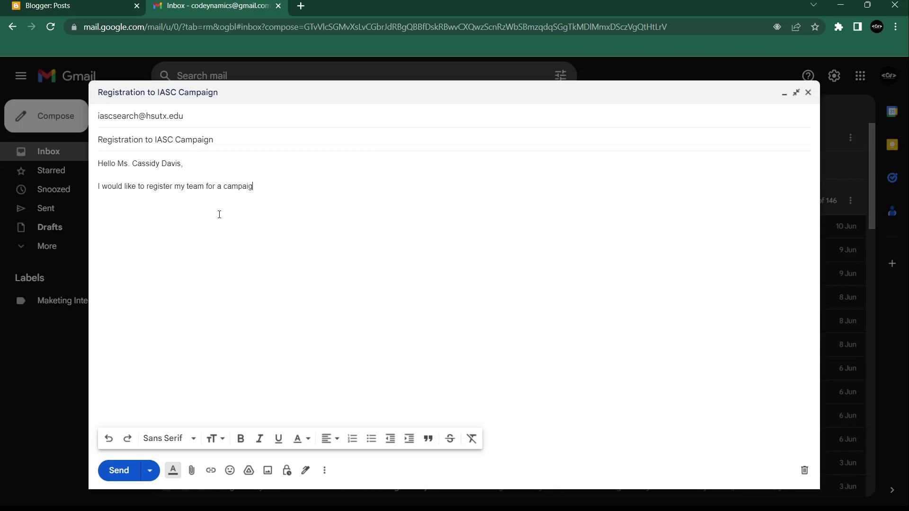
text(n. )
text(I have attache)
text(d the res)
key(BackSpace)
text(gi)
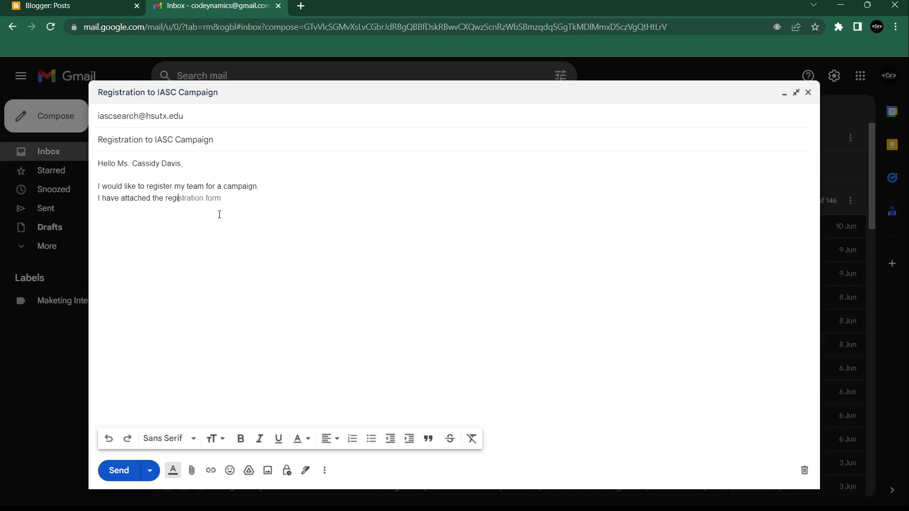
text(stered form below.)
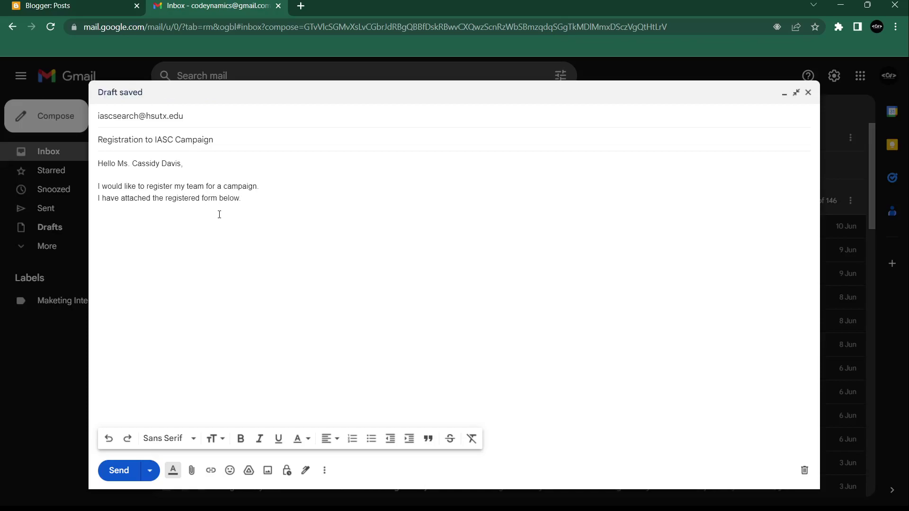
text( PFA)
key(Return)
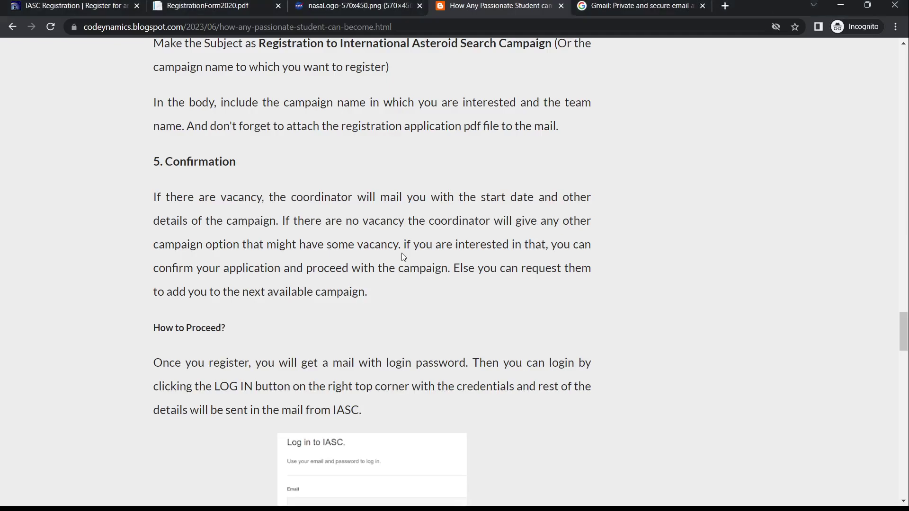
scroll(402, 254, down, 5)
scroll(402, 257, up, 1)
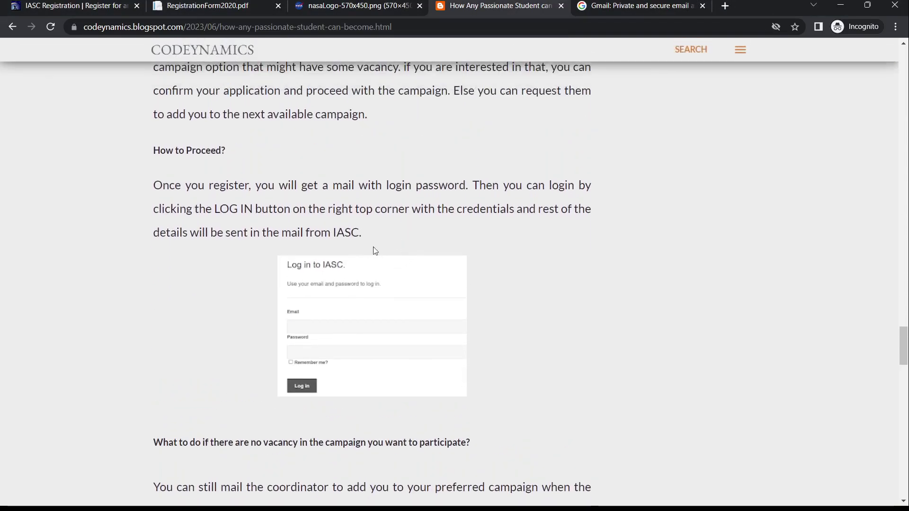
scroll(609, 242, down, 1)
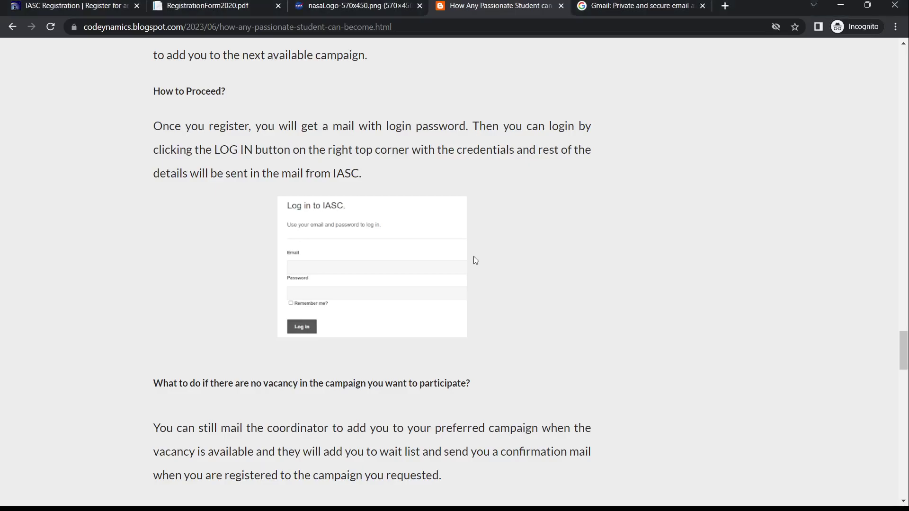
scroll(475, 260, up, 15)
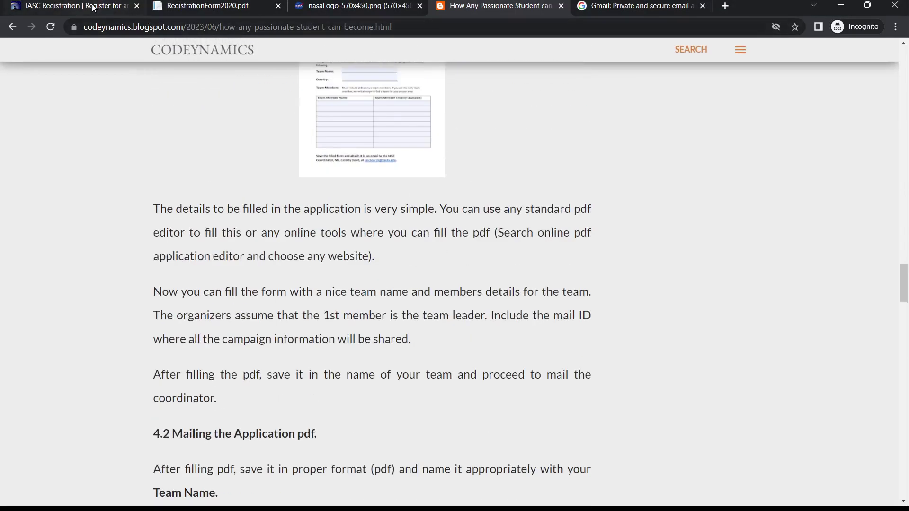
Step: Go from the IASC Registration tab via Home to the Astrometrica software page
click(94, 8)
scroll(441, 148, up, 5)
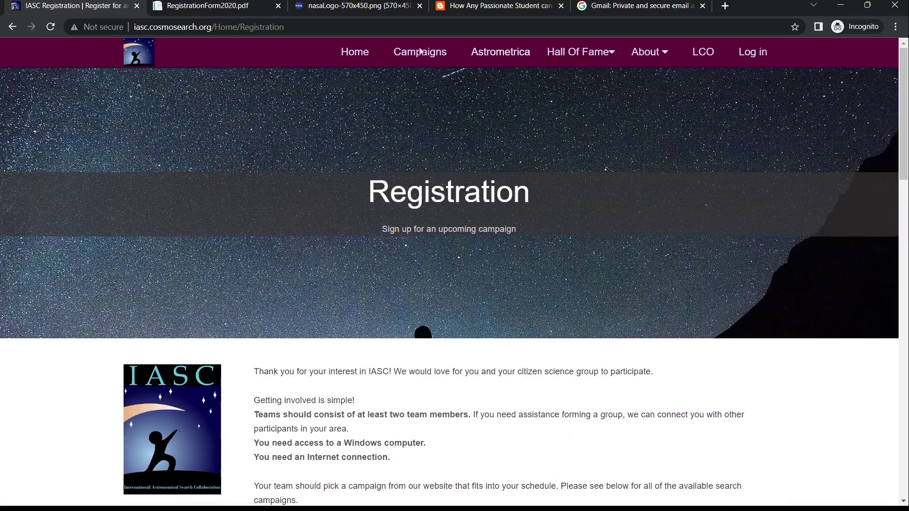
click(356, 53)
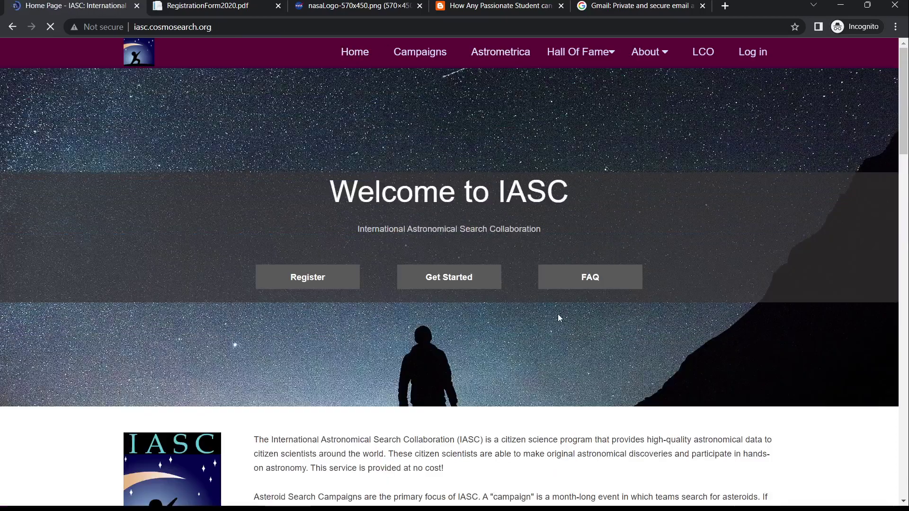
click(432, 283)
Step: Browse the Astrometrica page's Software, guides and Practice Image Sets sections
scroll(432, 284, down, 5)
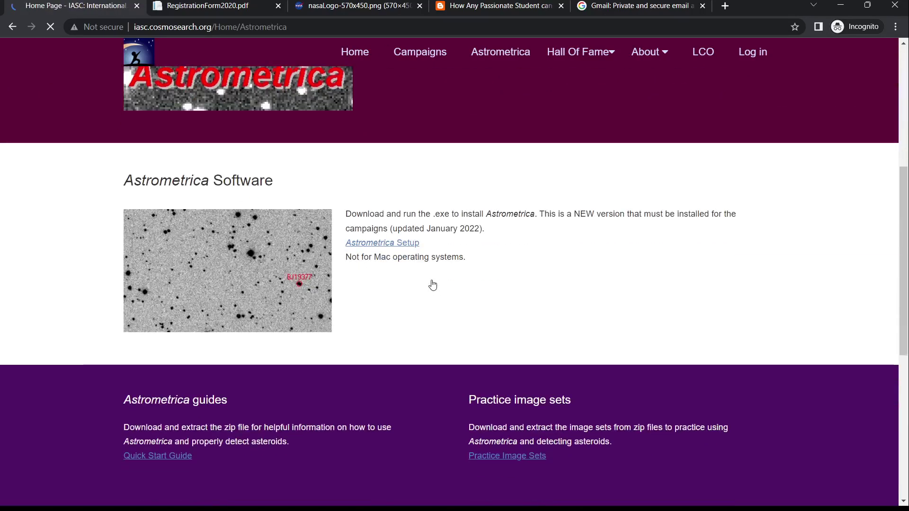
scroll(433, 284, up, 1)
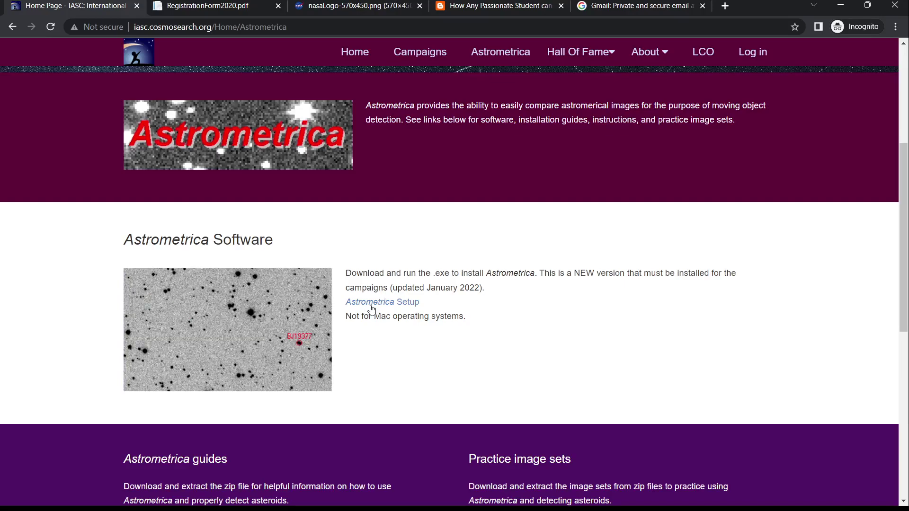
scroll(372, 312, up, 1)
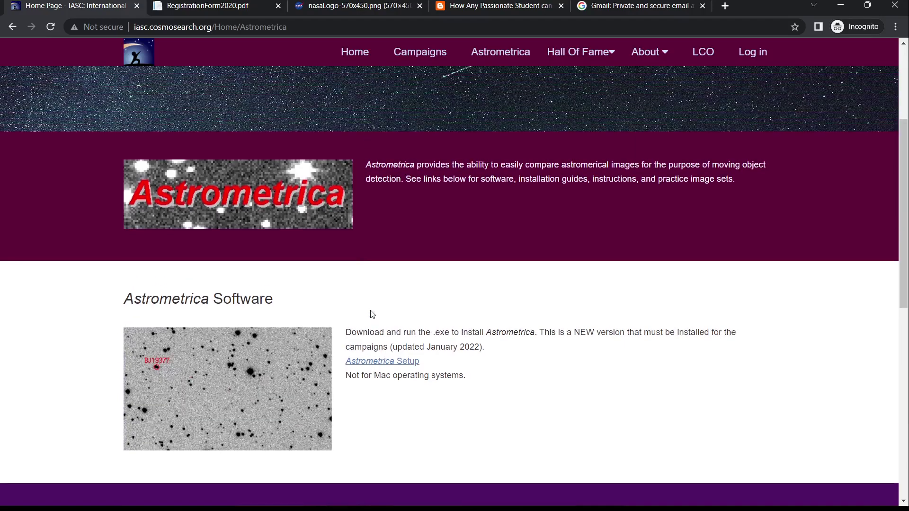
scroll(372, 314, up, 3)
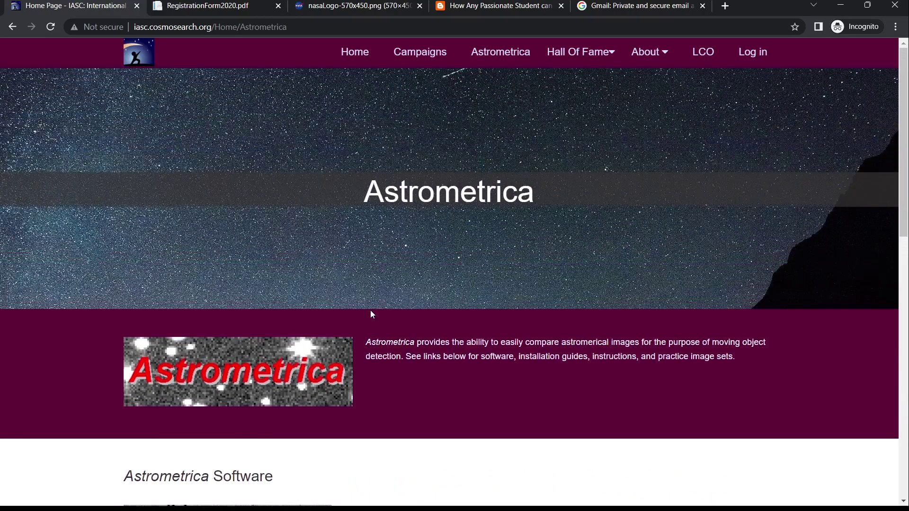
scroll(370, 313, down, 4)
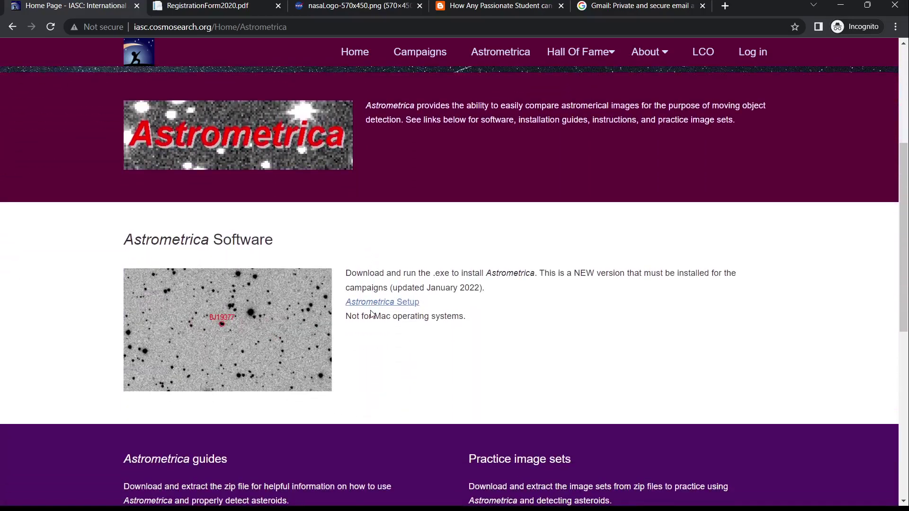
scroll(372, 314, down, 1)
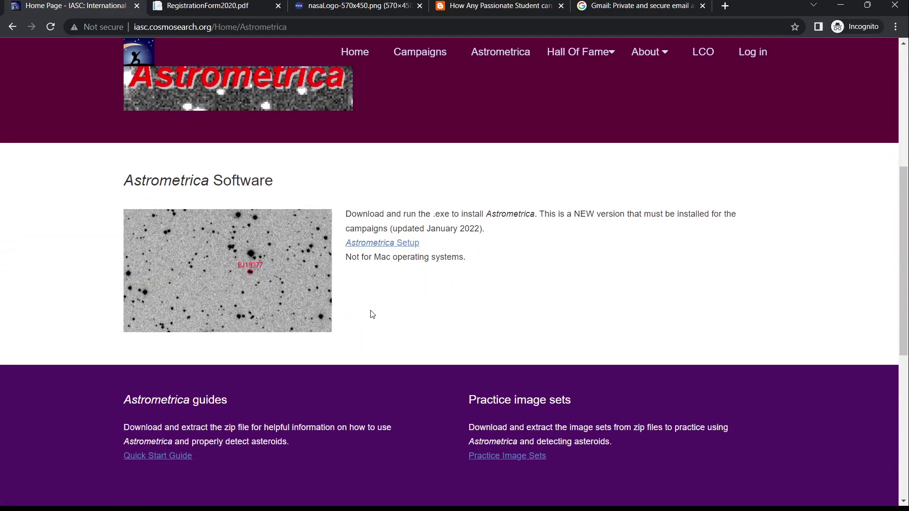
scroll(371, 312, down, 2)
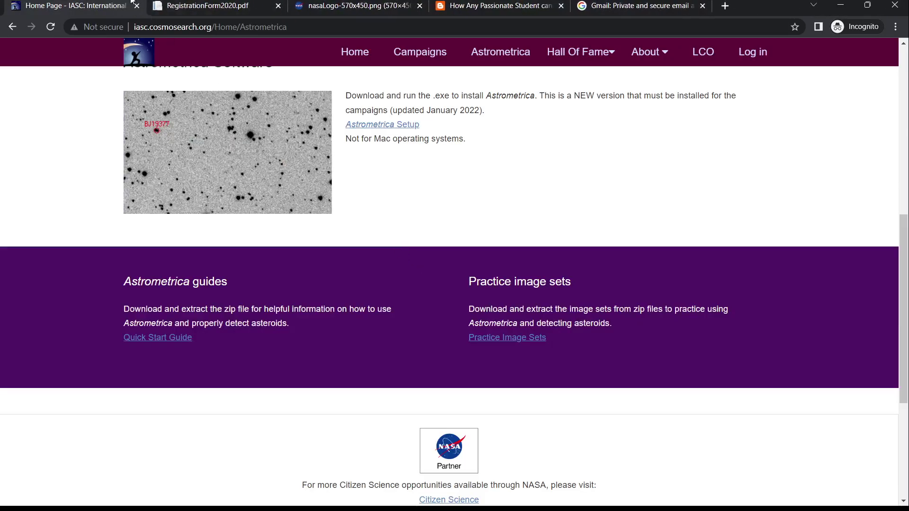
scroll(225, 150, up, 1)
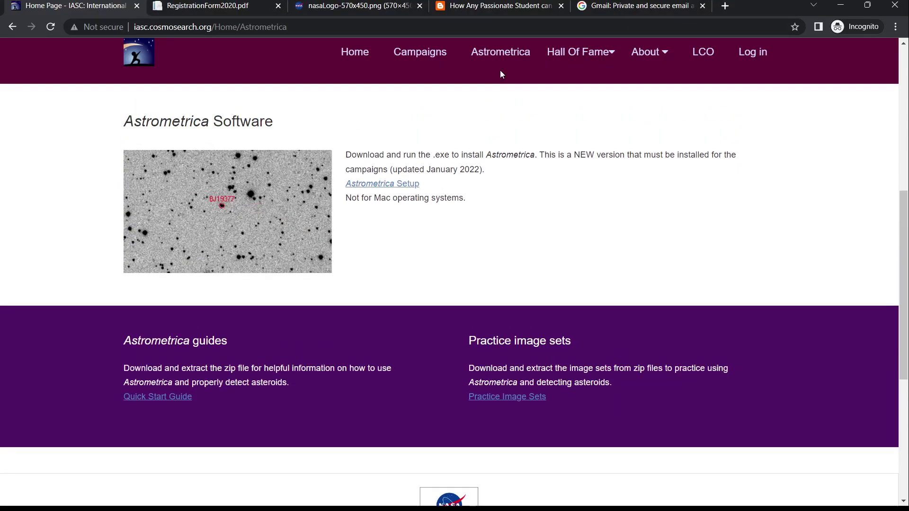
mouse_move(552, 60)
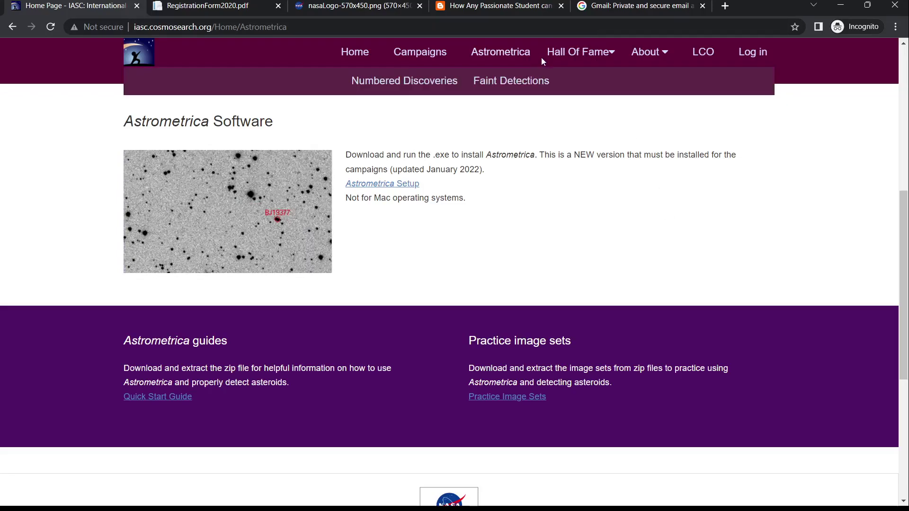
Step: Open the Hall of Fame Numbered Discoveries table of asteroids, discoverers, schools and countries
click(421, 82)
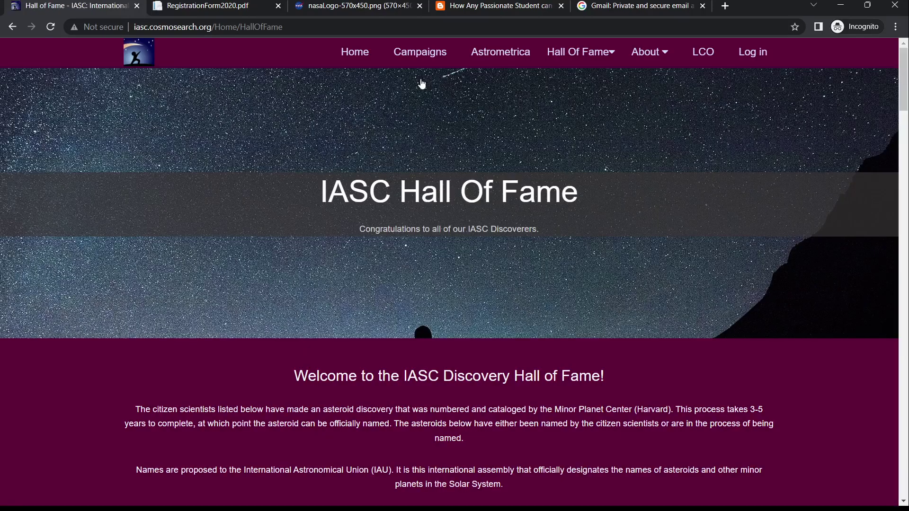
scroll(407, 251, down, 3)
scroll(408, 255, down, 10)
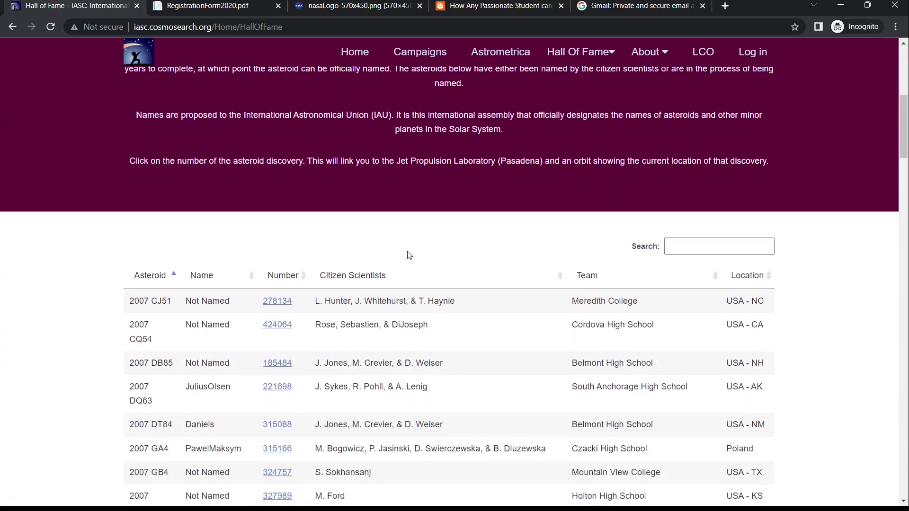
scroll(409, 255, up, 4)
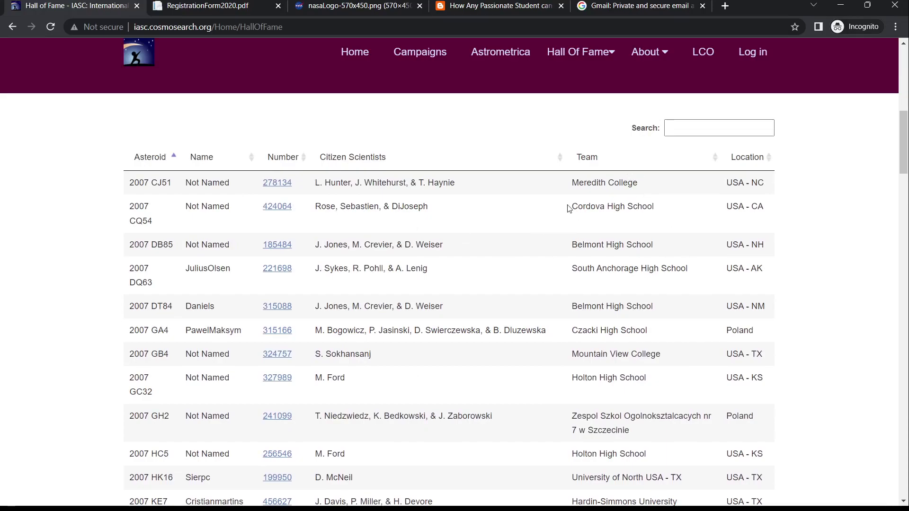
Step: Scroll down the table until 'Showing 1 to 77 of 77 entries' appears
scroll(502, 271, down, 4)
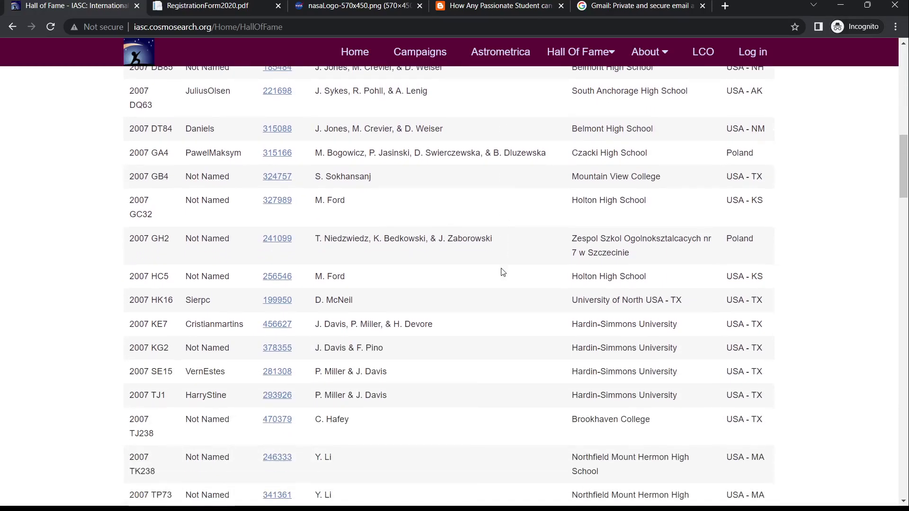
scroll(503, 273, down, 8)
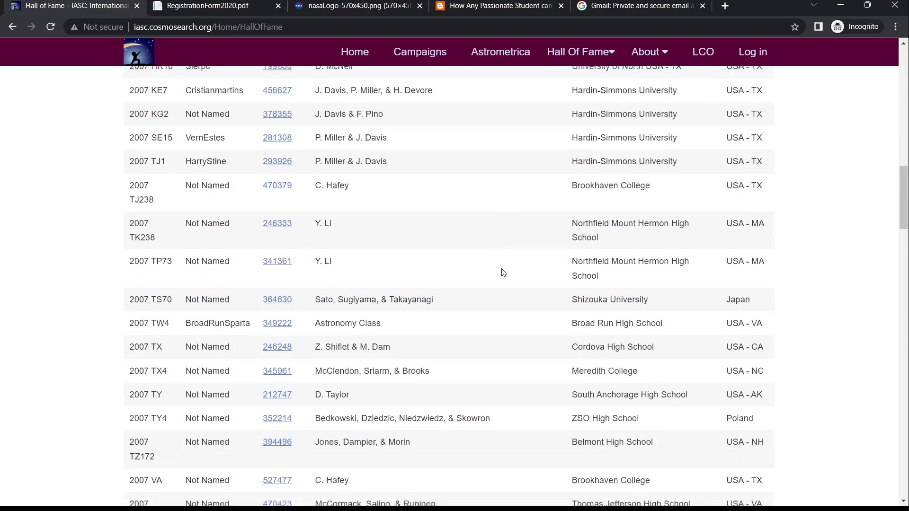
scroll(504, 272, down, 5)
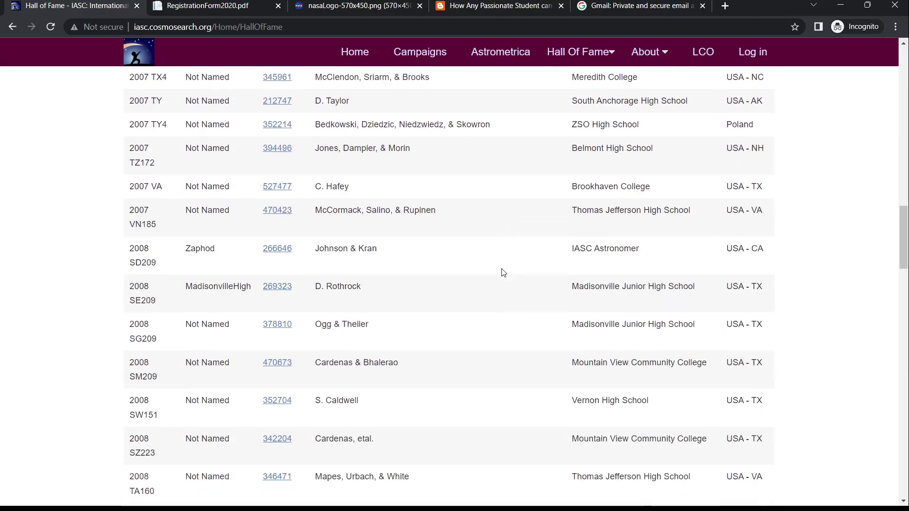
scroll(503, 273, down, 9)
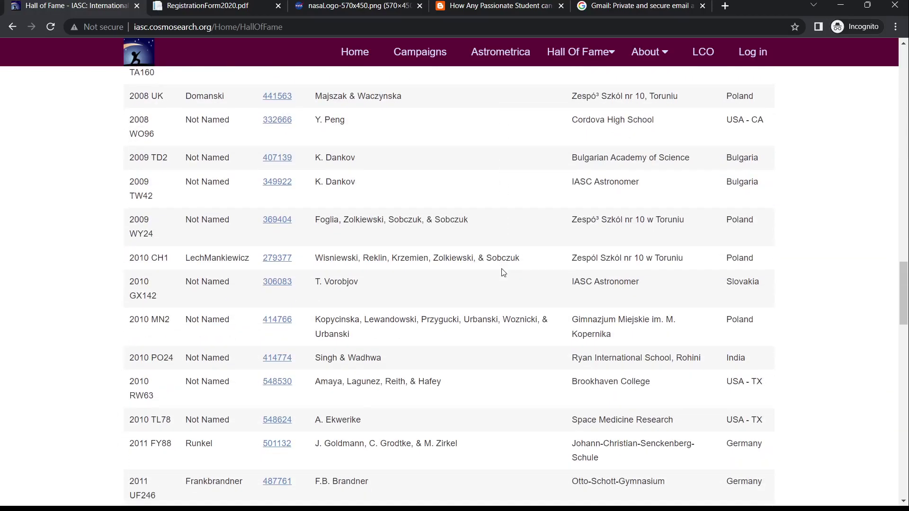
scroll(504, 273, down, 1)
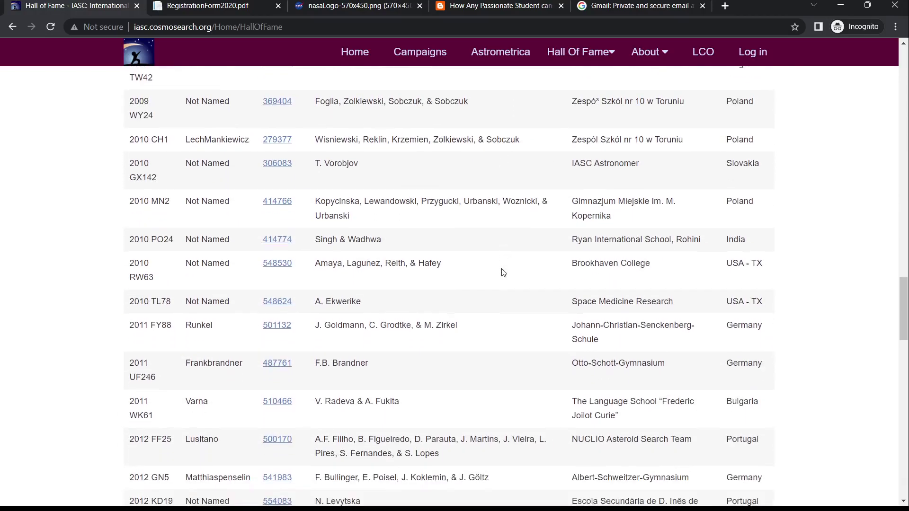
scroll(503, 273, down, 1)
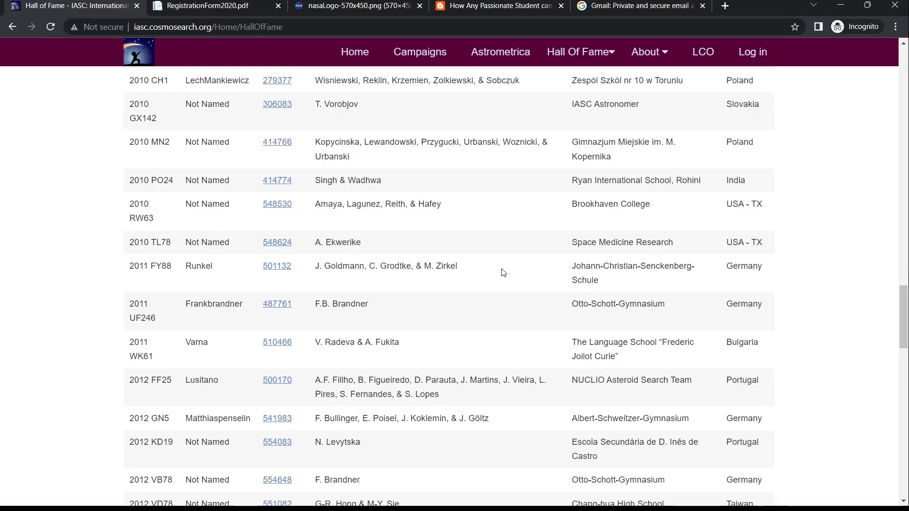
scroll(503, 273, down, 2)
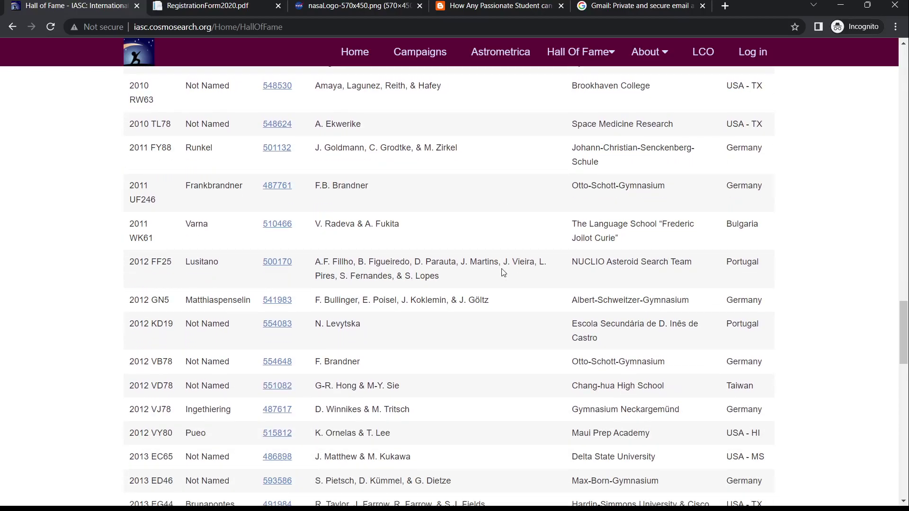
scroll(503, 273, down, 3)
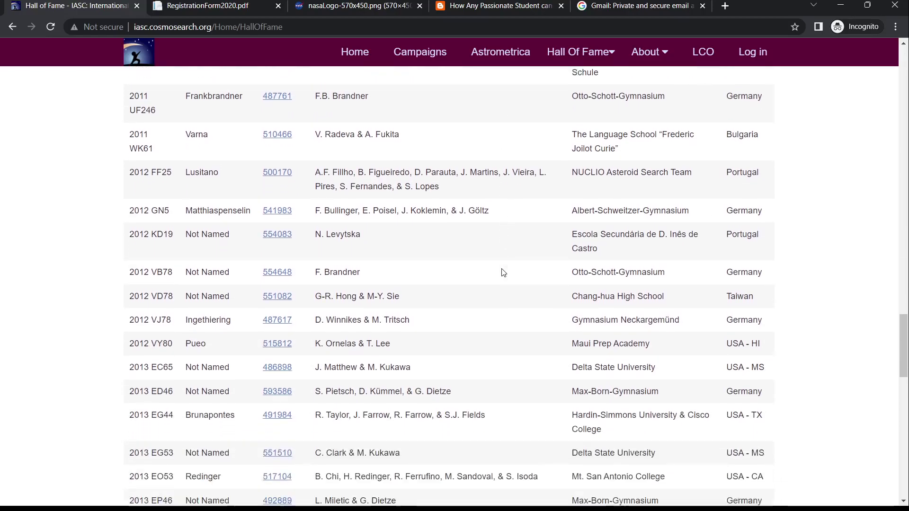
scroll(504, 273, down, 6)
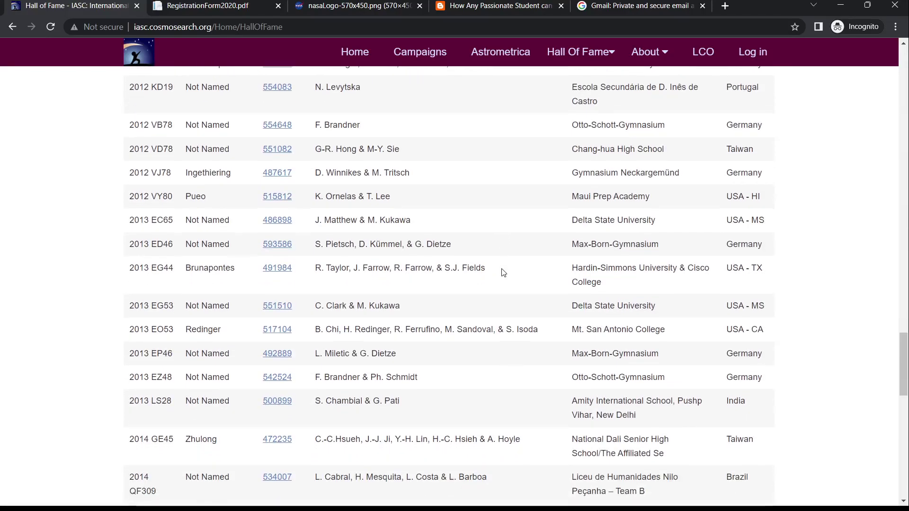
scroll(504, 272, down, 2)
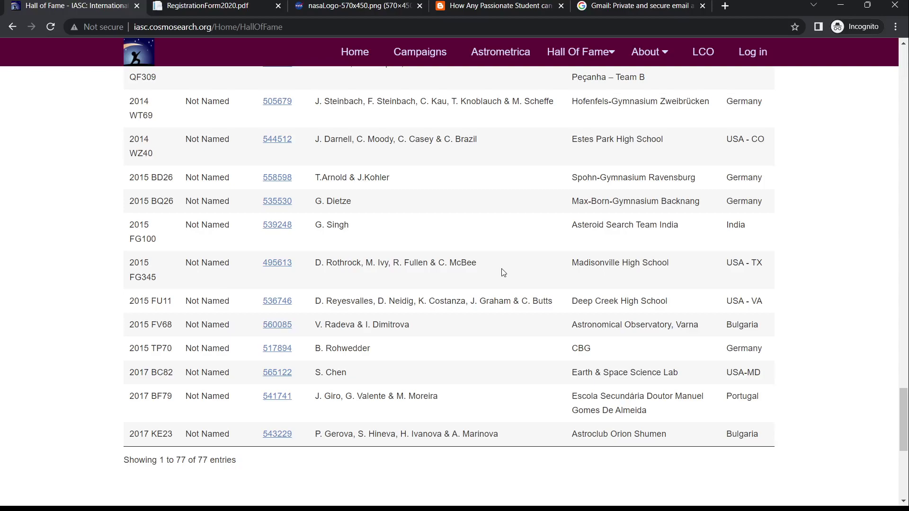
Step: Skim the Codeynamics article's no-vacancy and certification sections, then return to the Hall of Fame list ending at 2017 KE23
click(497, 6)
scroll(366, 285, down, 5)
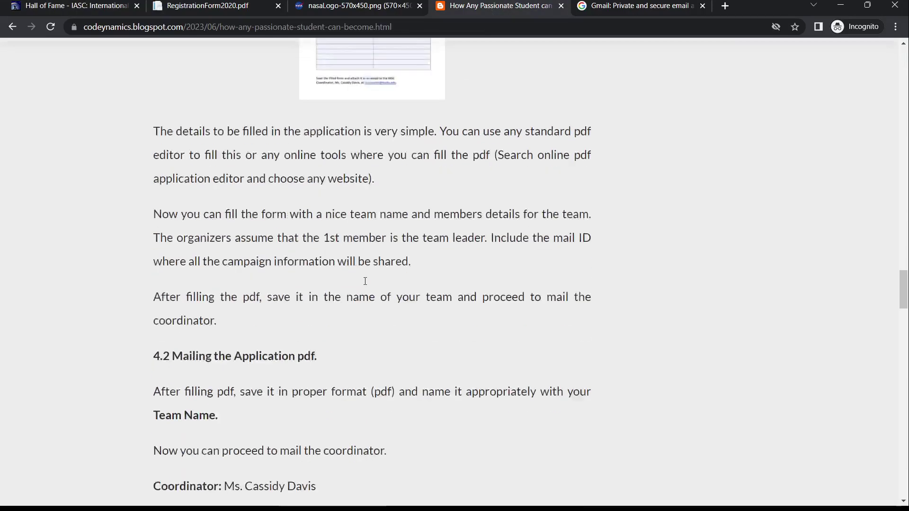
scroll(366, 285, down, 20)
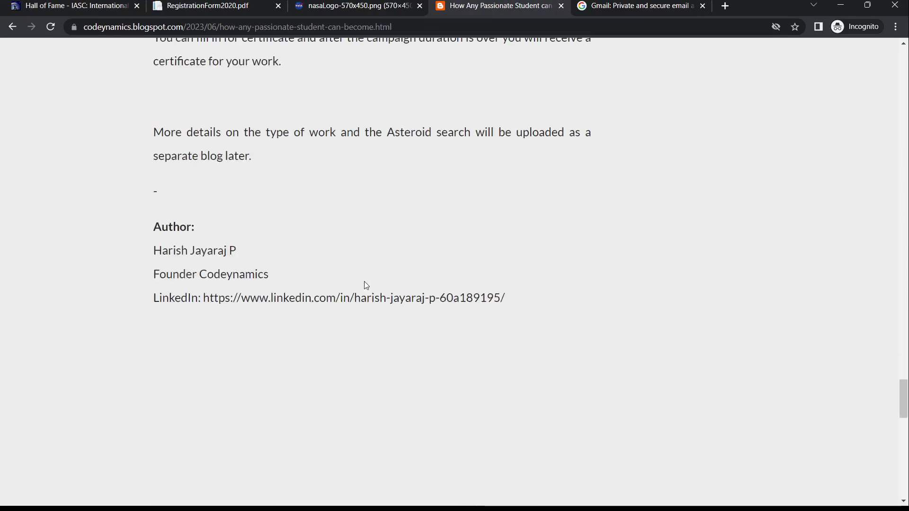
scroll(305, 275, up, 3)
scroll(306, 274, up, 1)
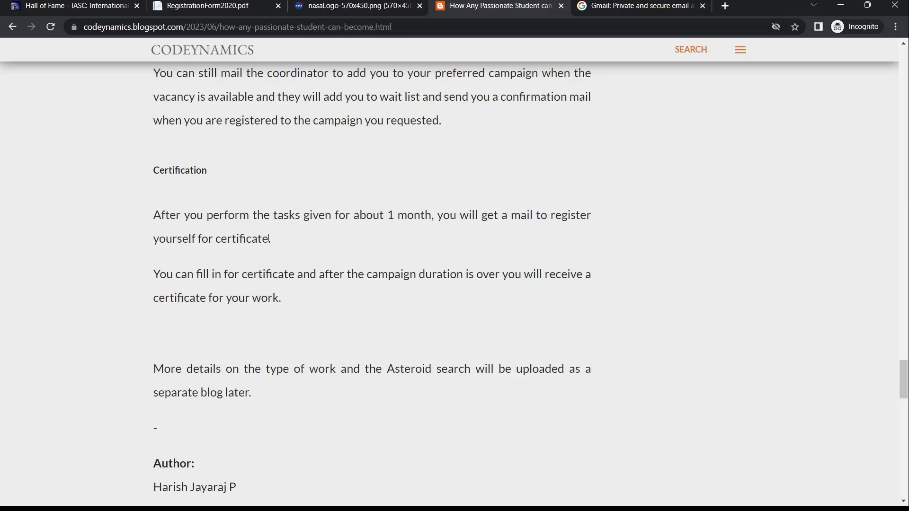
scroll(303, 119, up, 3)
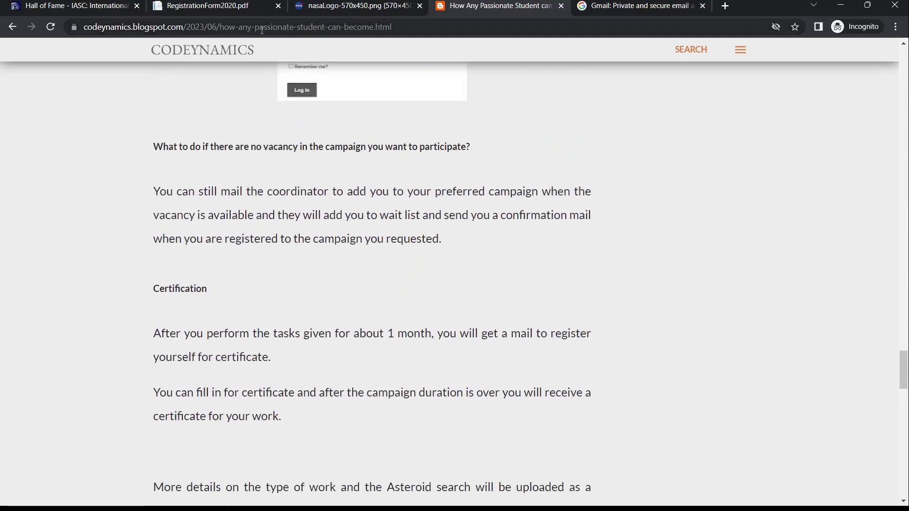
click(344, 6)
click(100, 2)
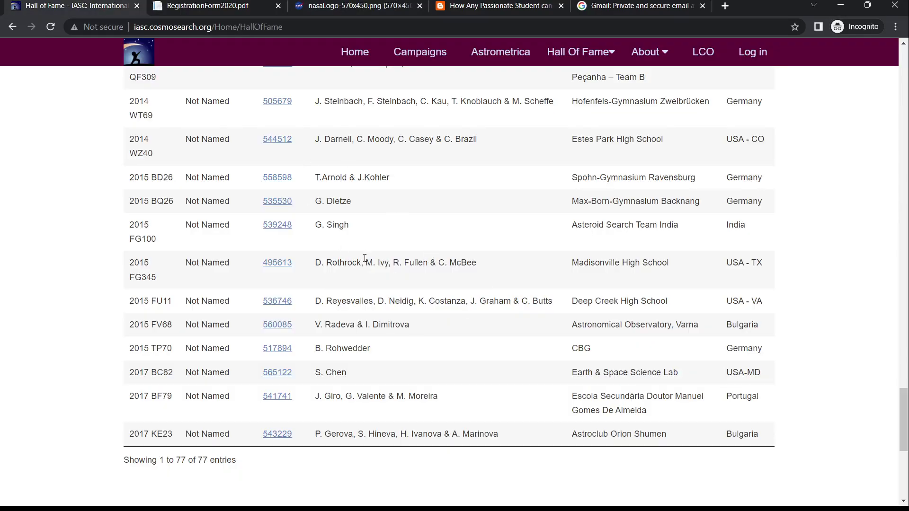
scroll(365, 258, up, 3)
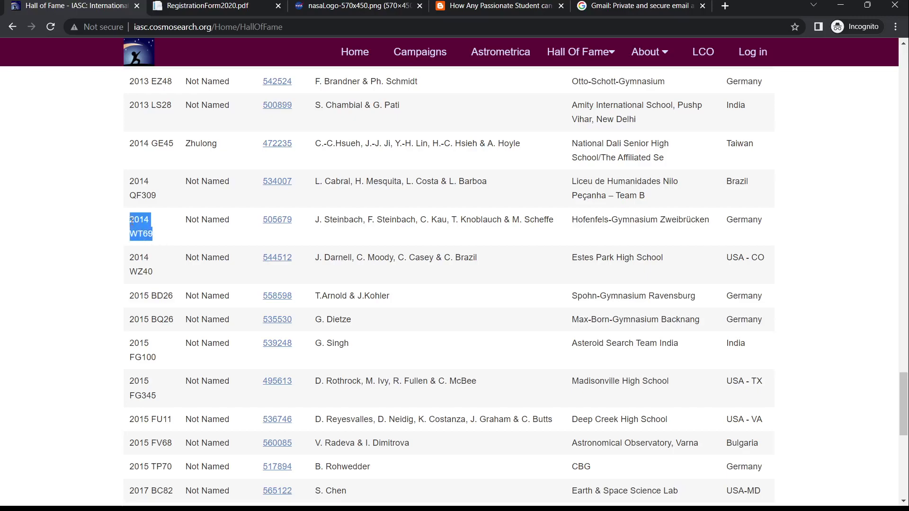
click(90, 223)
scroll(89, 223, up, 1)
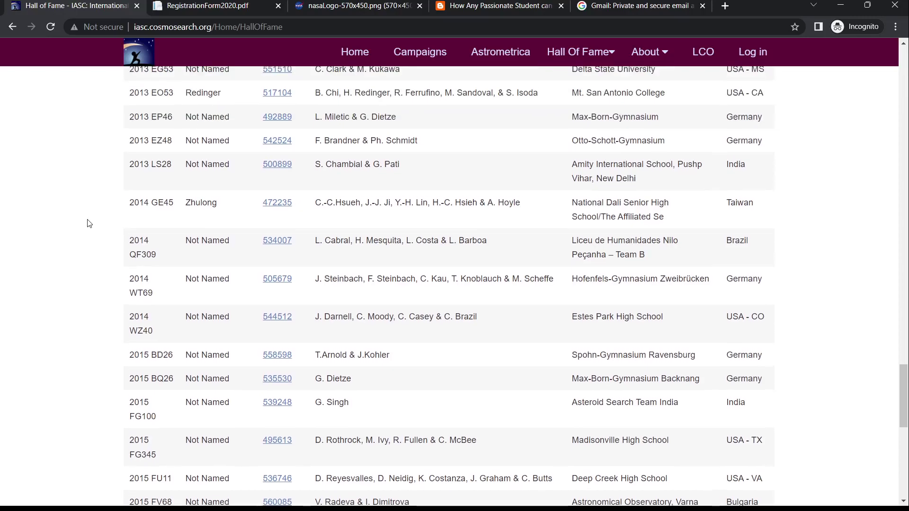
scroll(89, 224, up, 1)
scroll(89, 223, up, 1)
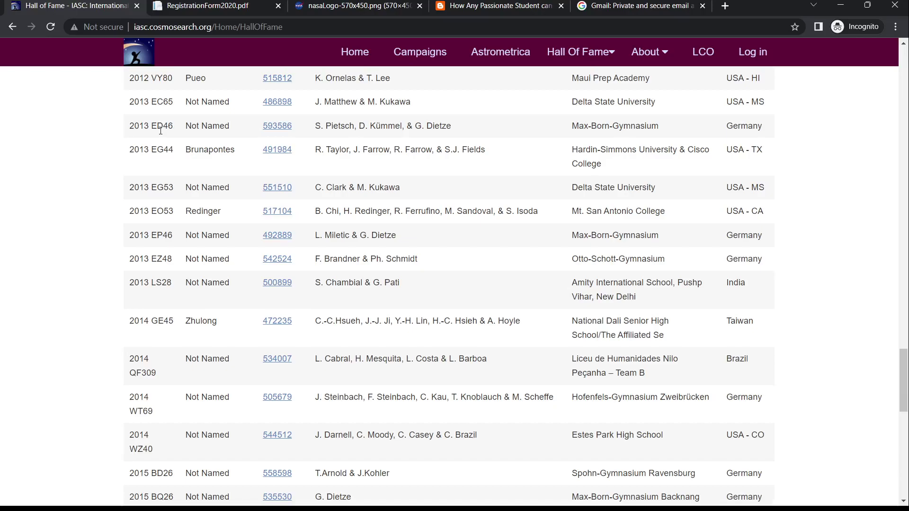
Step: Return to the 'How Any Passionate Student can Become a Scientist at NASA?' post, scrolled to its title
click(451, 6)
scroll(488, 245, up, 5)
scroll(487, 245, up, 20)
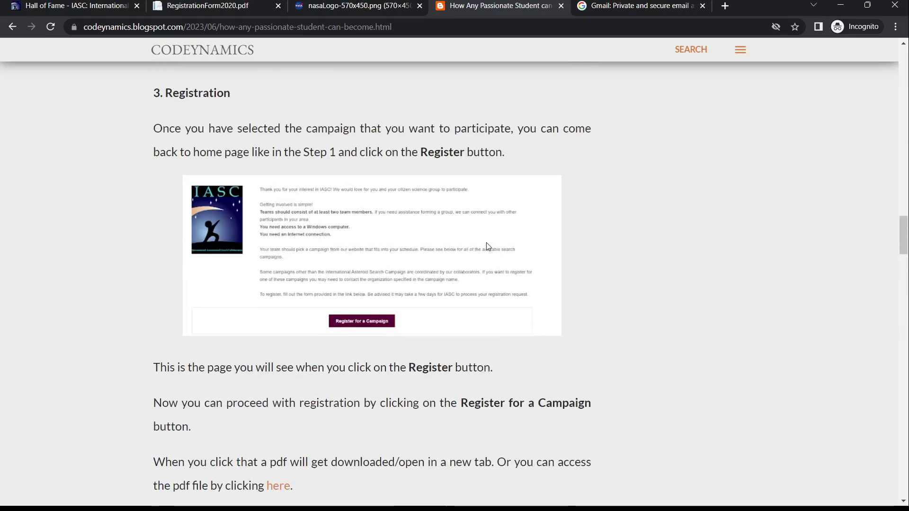
scroll(487, 243, up, 10)
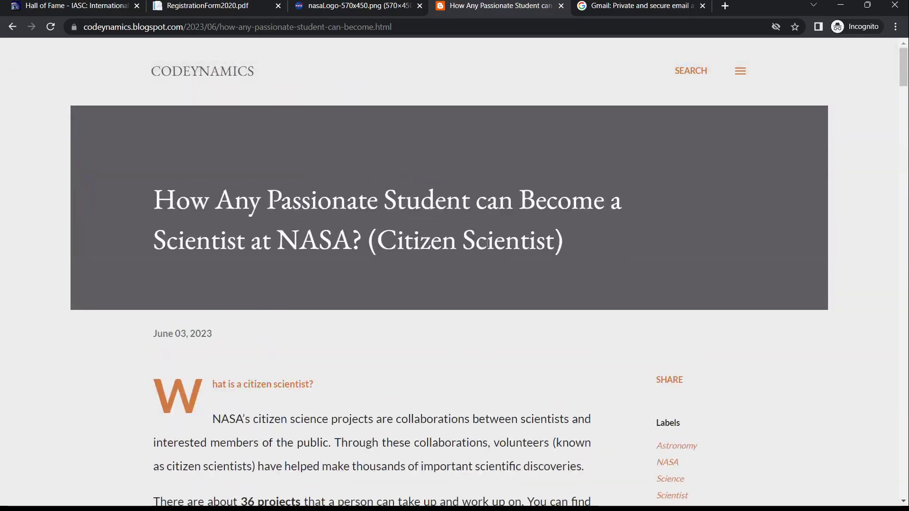